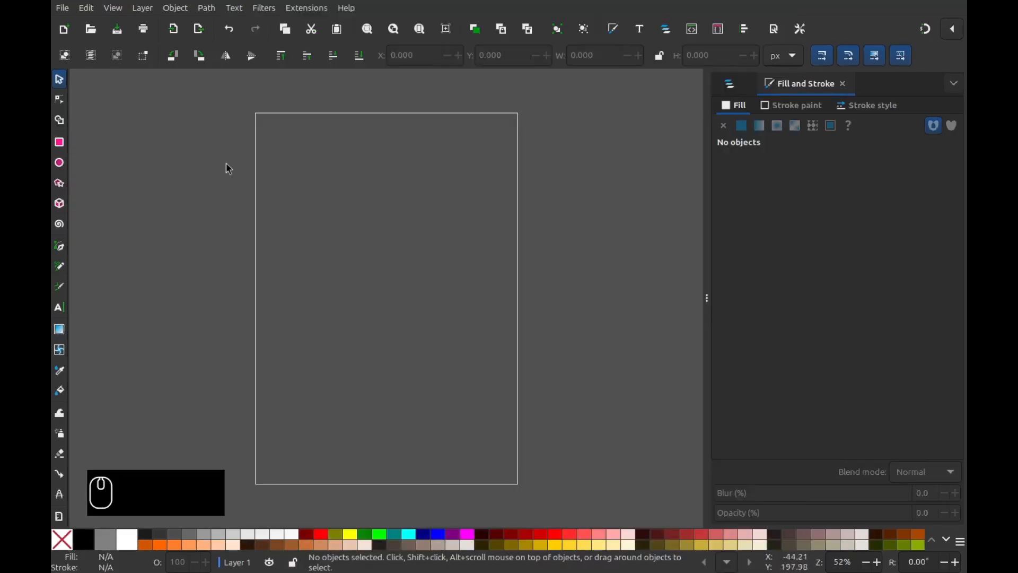
- Import quadro-alas-logo-sketch.png as an embedded image
left_click(62, 8)
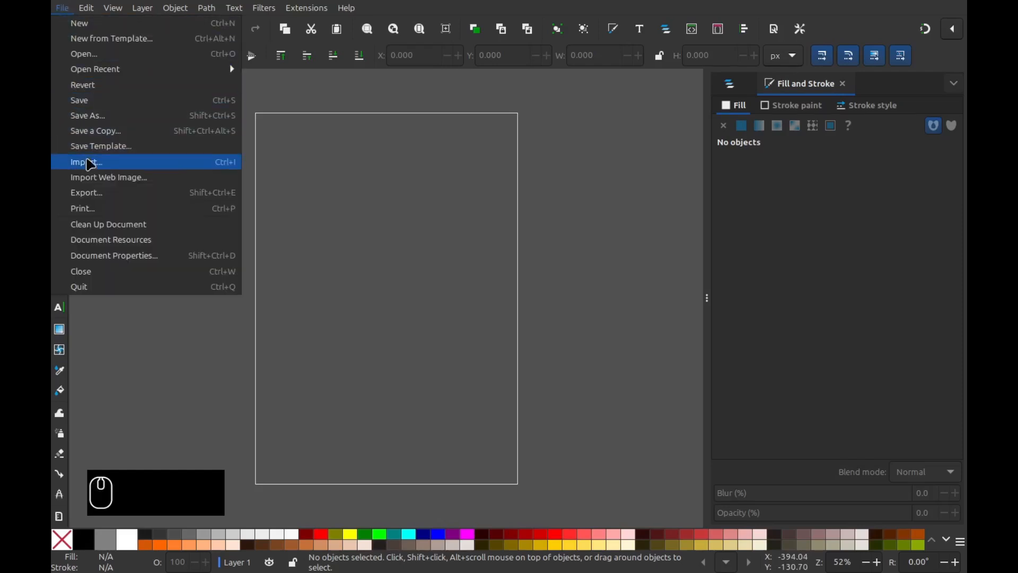
left_click(97, 163)
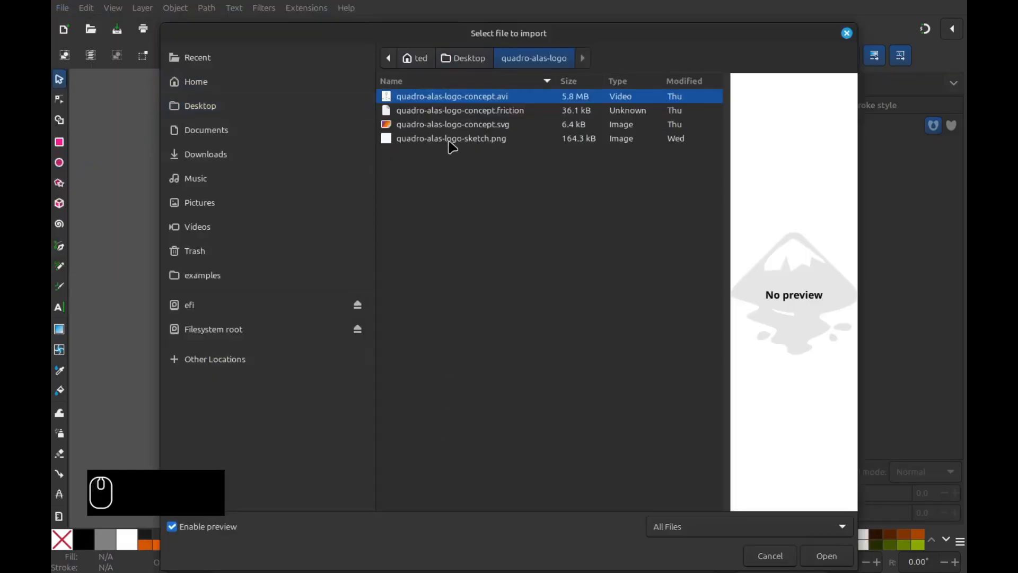
left_click(451, 139)
left_click(825, 558)
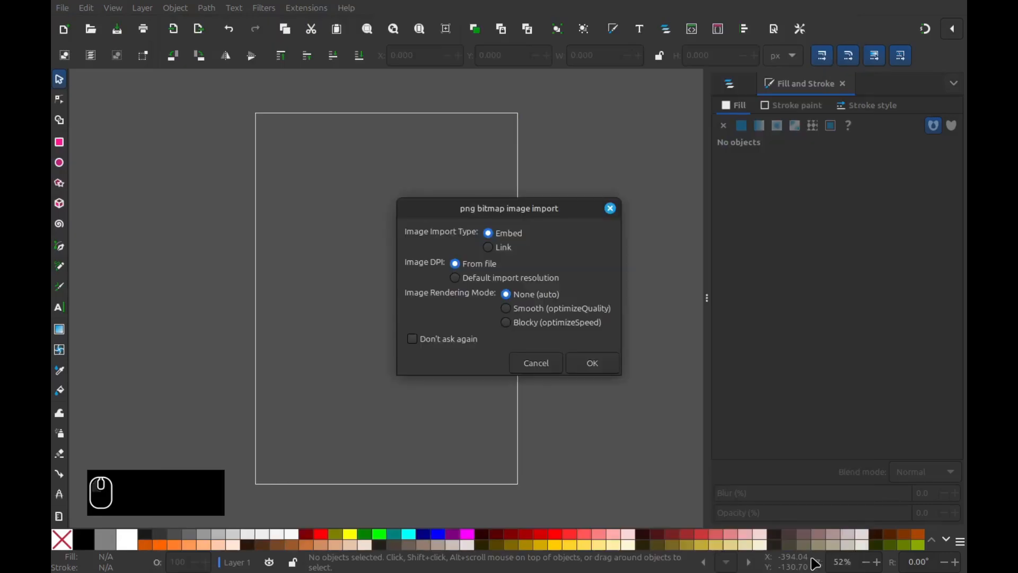
left_click(609, 370)
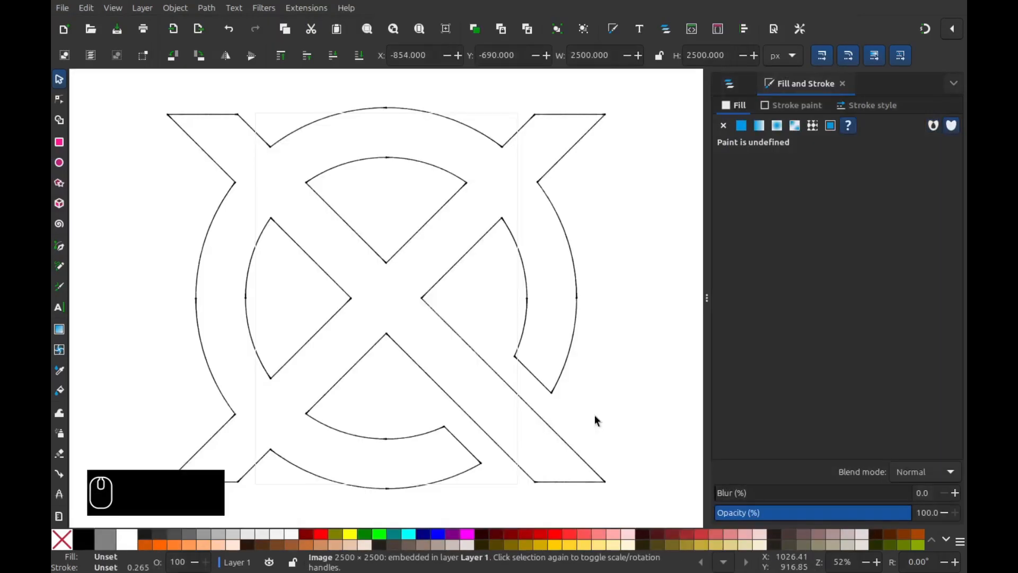
- Resize the page to the 2500×2500 sketch image and lock the sketch in place
key("minus")
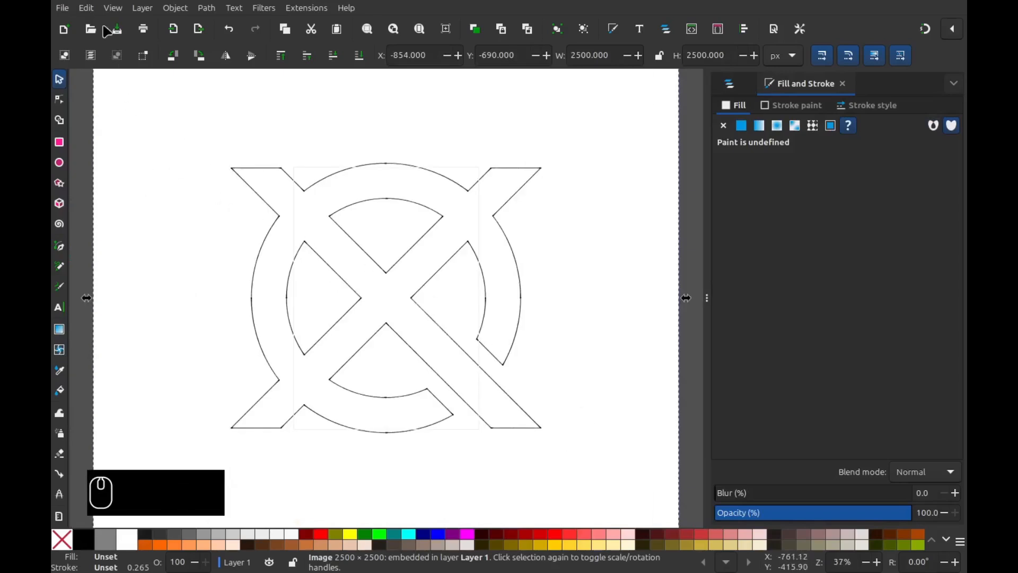
left_click(86, 8)
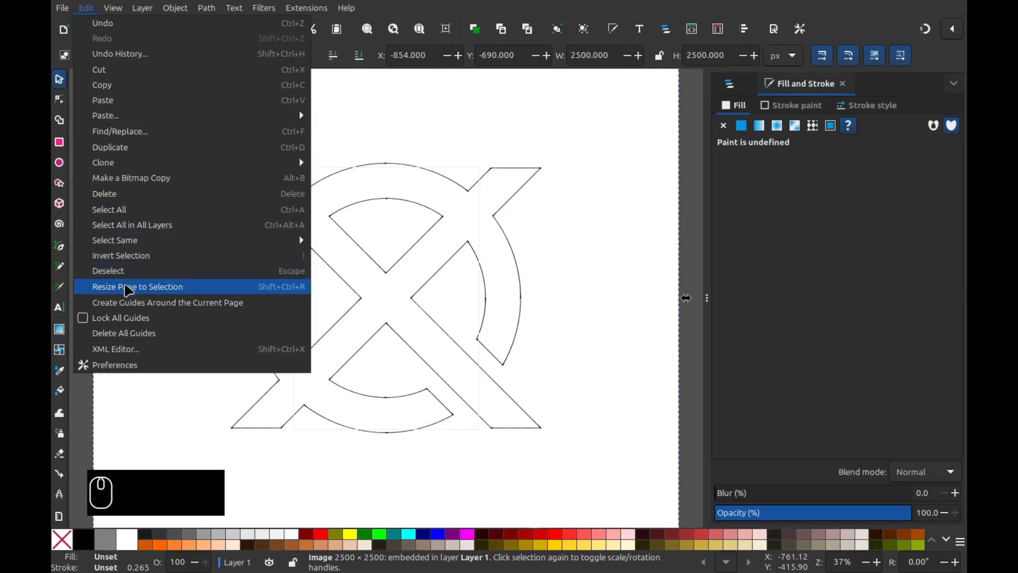
left_click(129, 290)
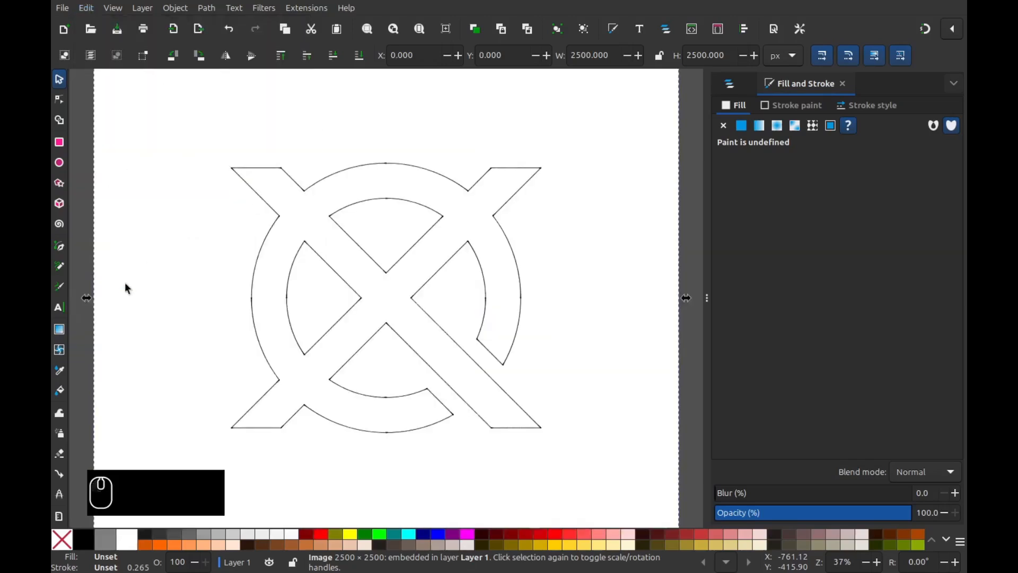
right_click(402, 252)
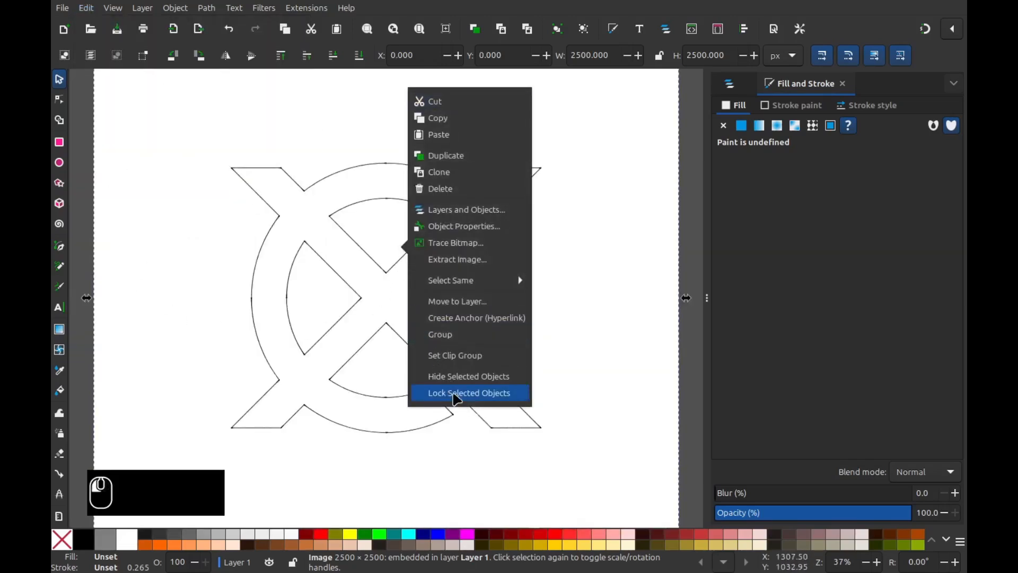
left_click(478, 391)
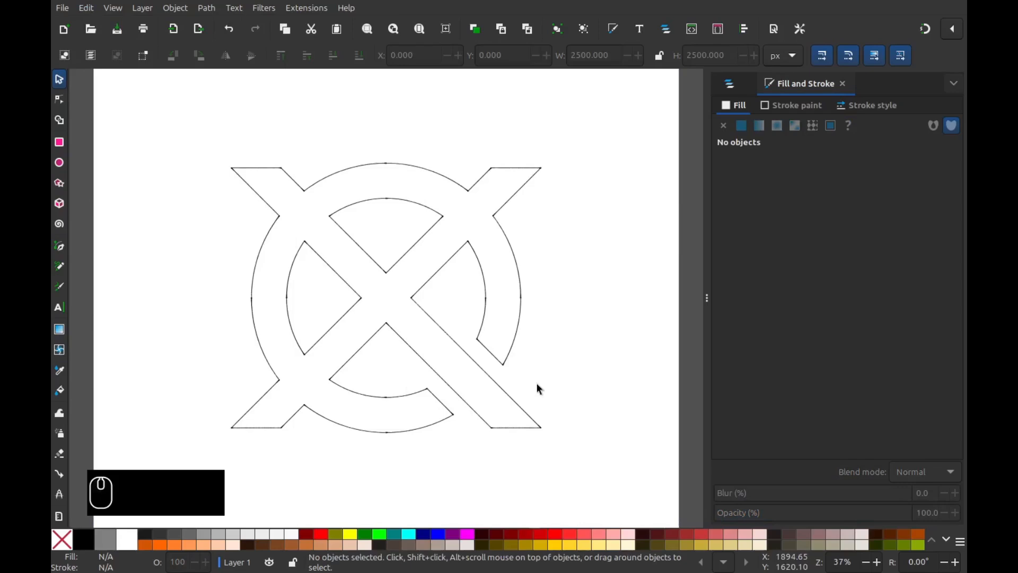
- Draw a circle over the sketch's ring and set it to 1000 px wide with proportions locked
left_click(59, 162)
left_click_drag(259, 191, 523, 450)
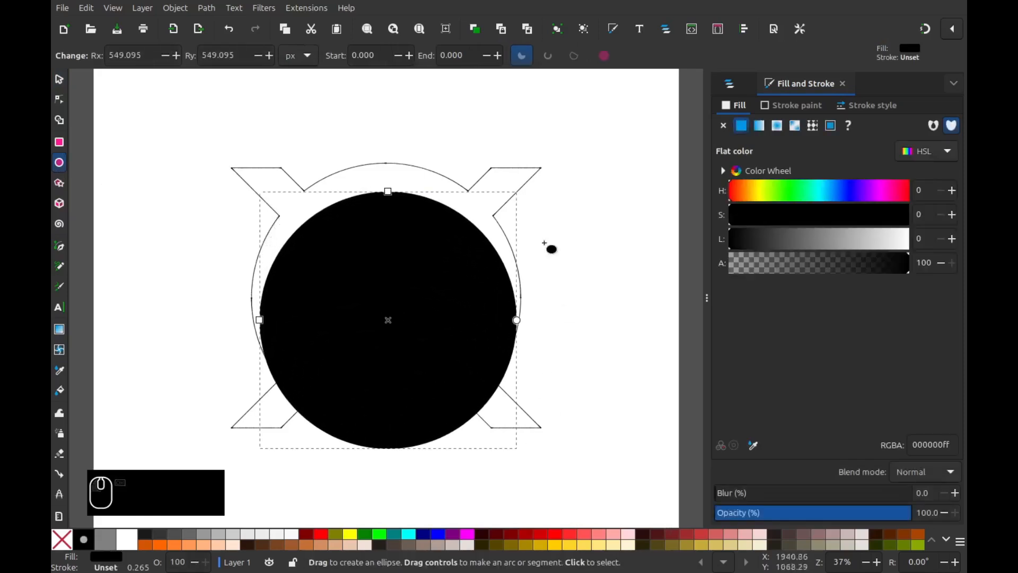
left_click(58, 79)
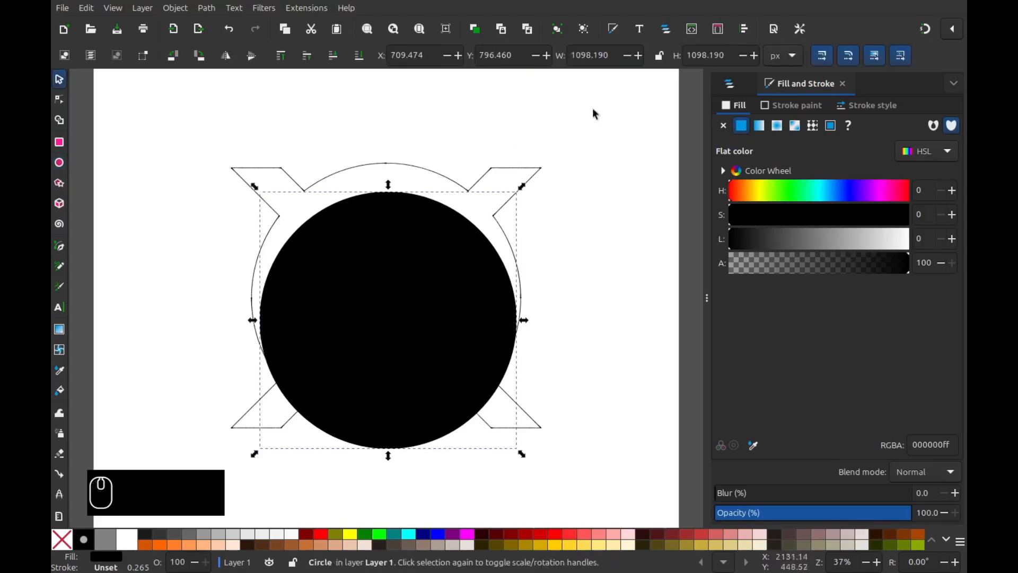
left_click(660, 55)
left_click(600, 56)
double_click(599, 55)
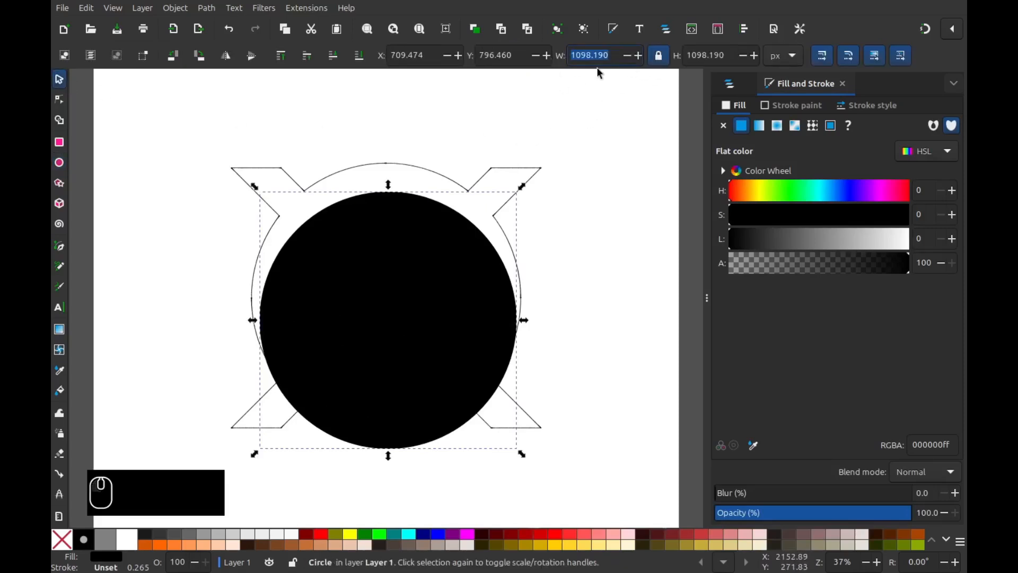
type("1000")
key("Return")
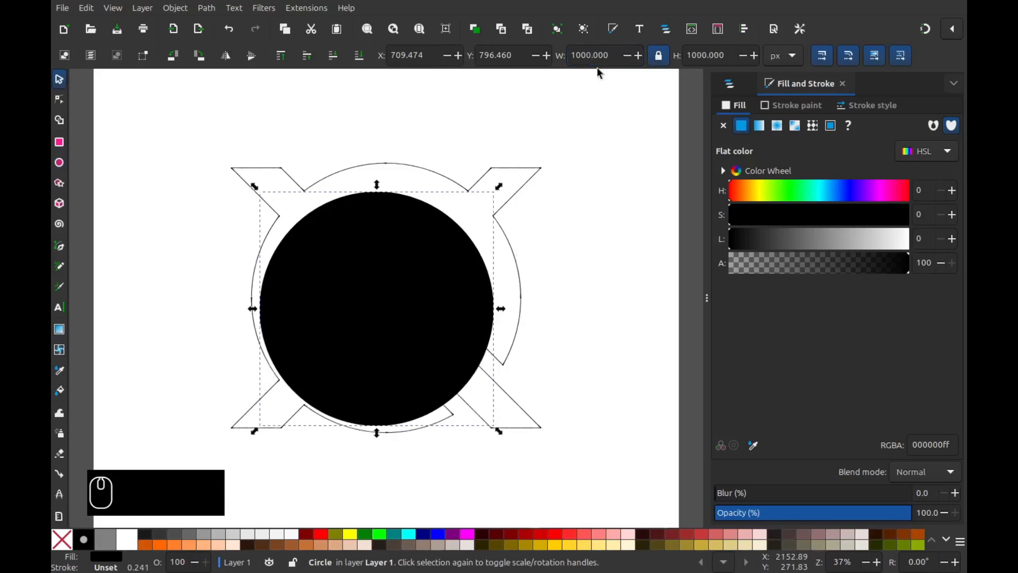
- Give the circle a black stroke and remove its fill
left_click(86, 542, "shift")
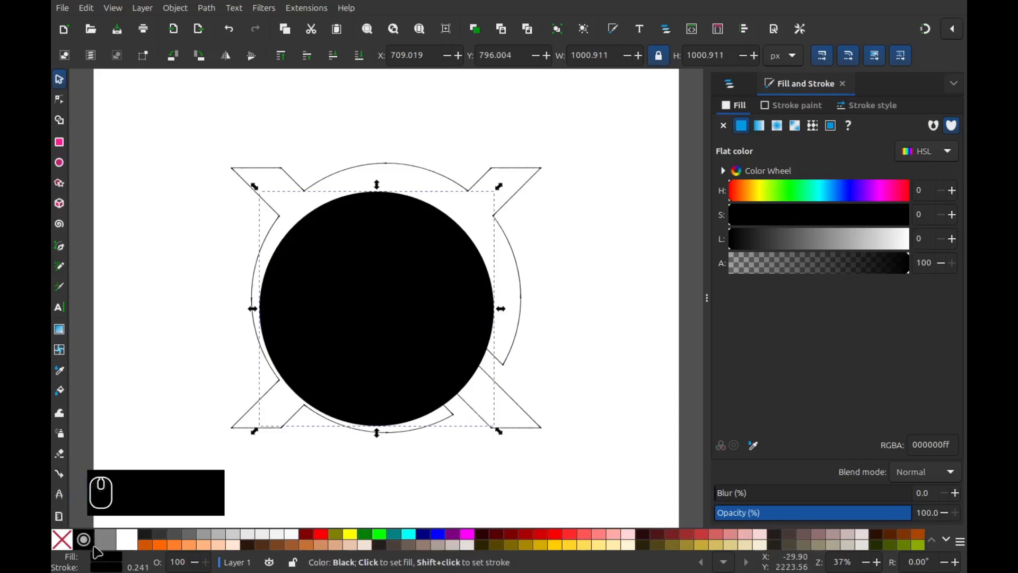
right_click(116, 562)
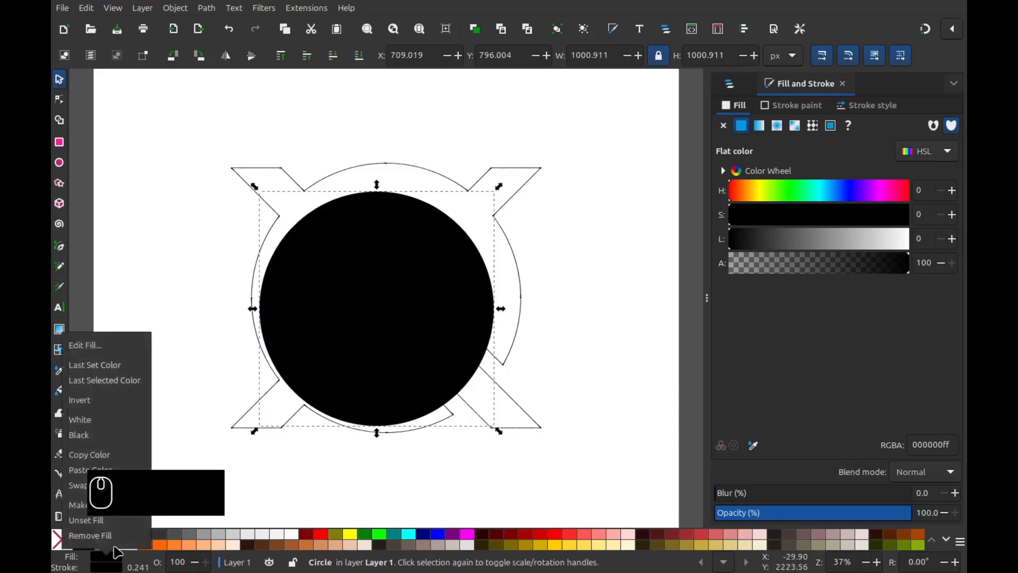
left_click(101, 533)
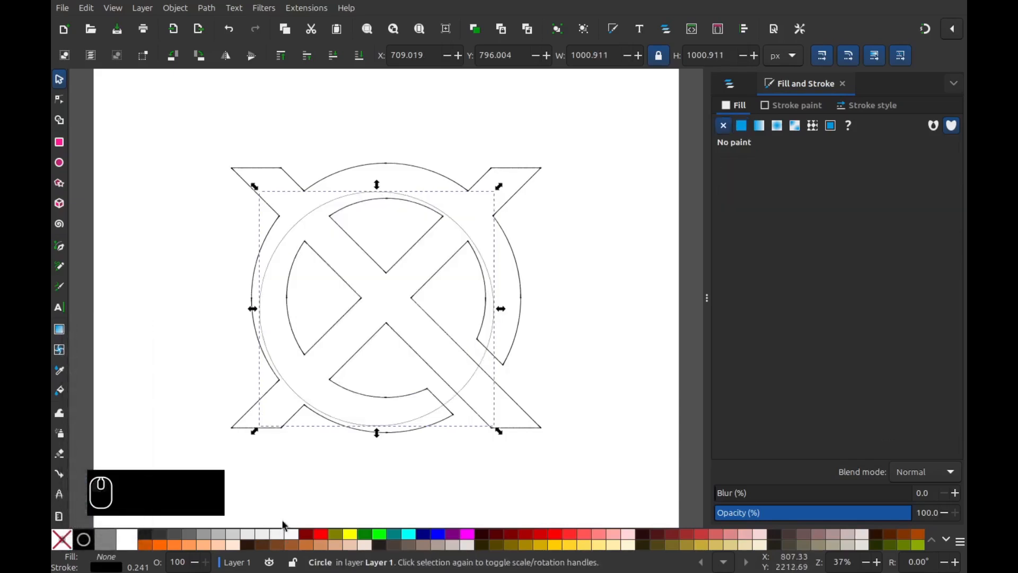
- Set the circle to 75% opacity and a 150 px stroke width
right_click(178, 562)
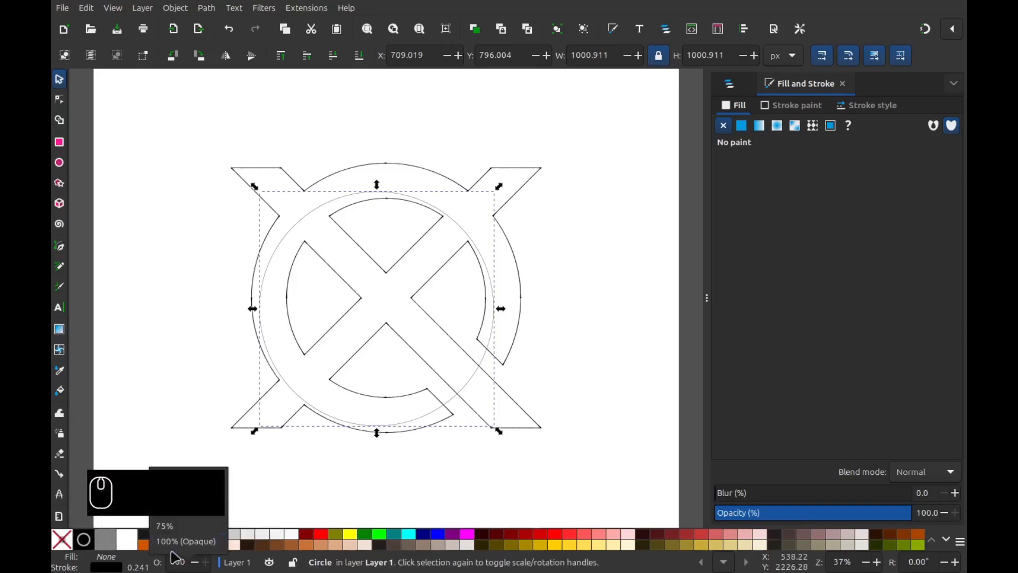
left_click(175, 530)
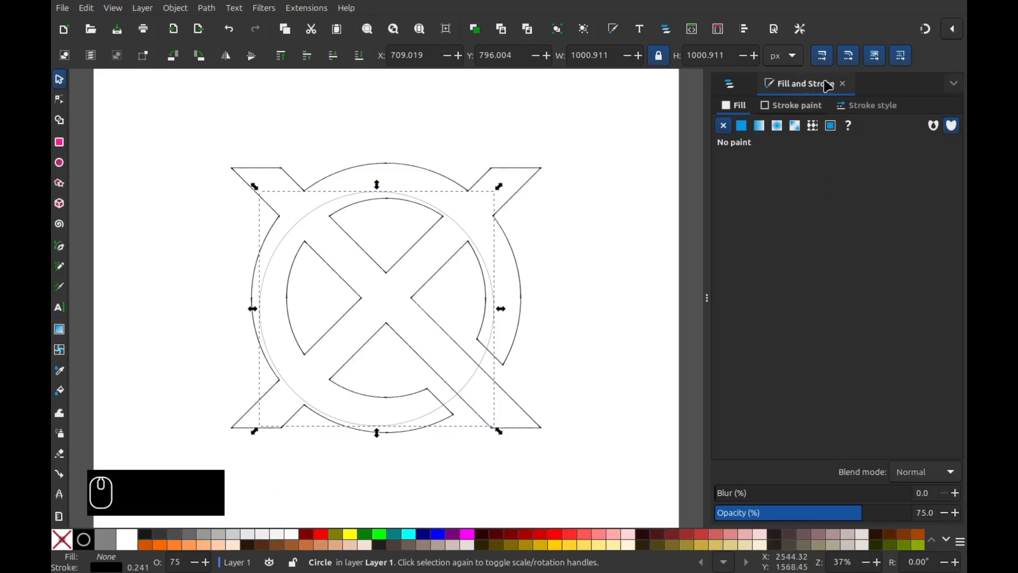
left_click(873, 107)
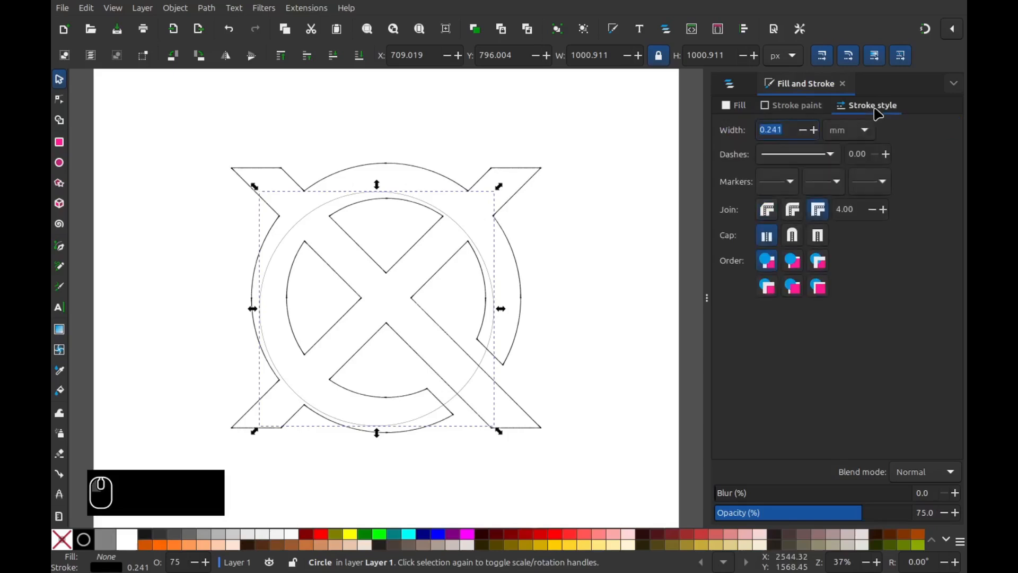
left_click(855, 133)
left_click(850, 151)
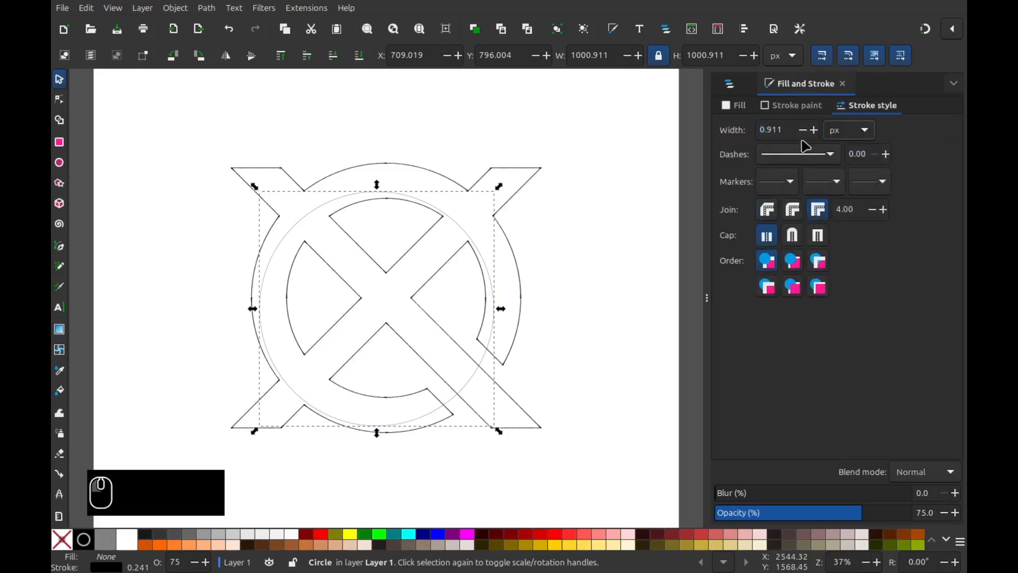
type("150")
key("Return")
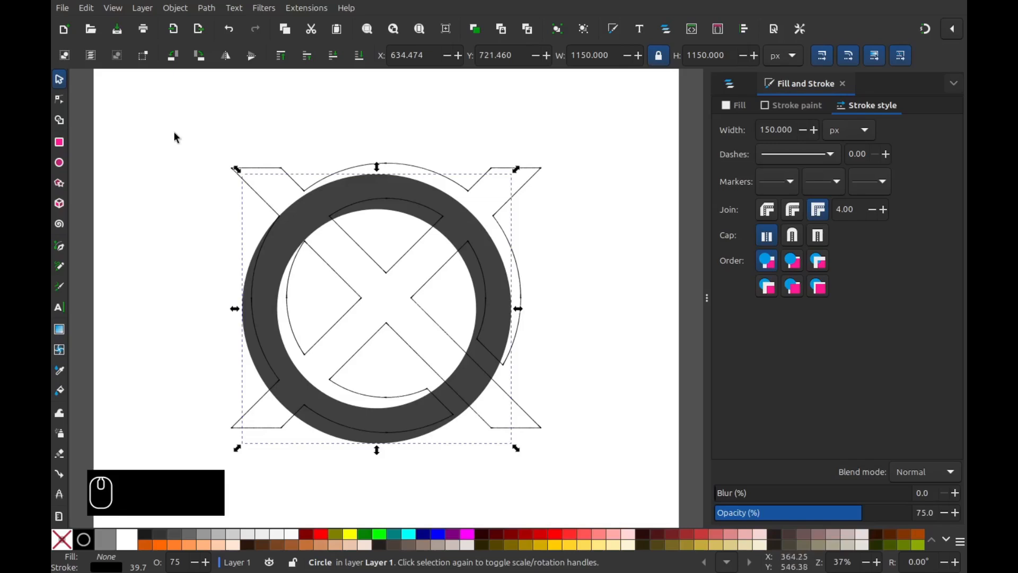
left_click(207, 9)
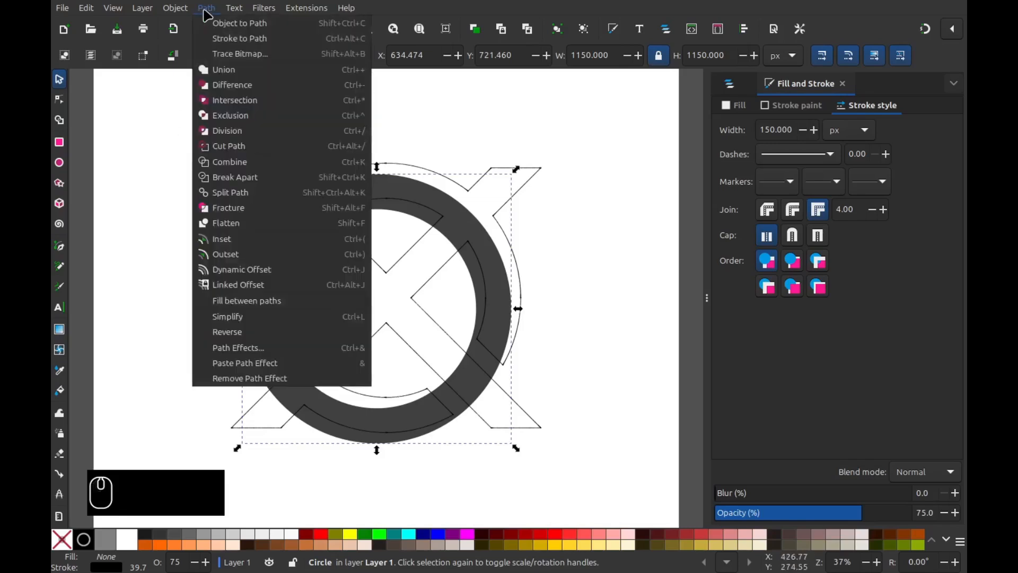
- Convert the ring to a path and centre it horizontally and vertically on the page
left_click(233, 23)
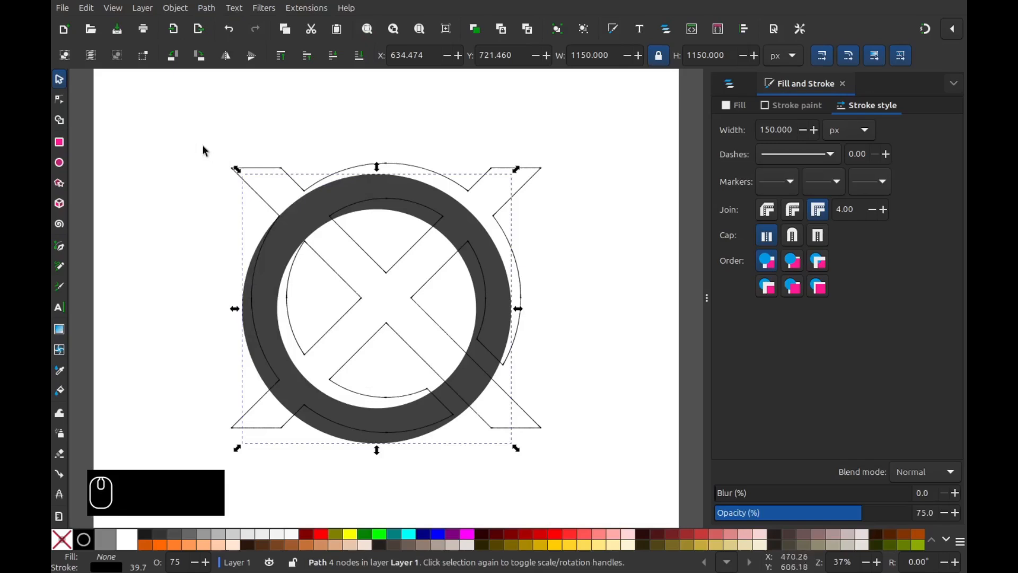
left_click(186, 11)
left_click(240, 411)
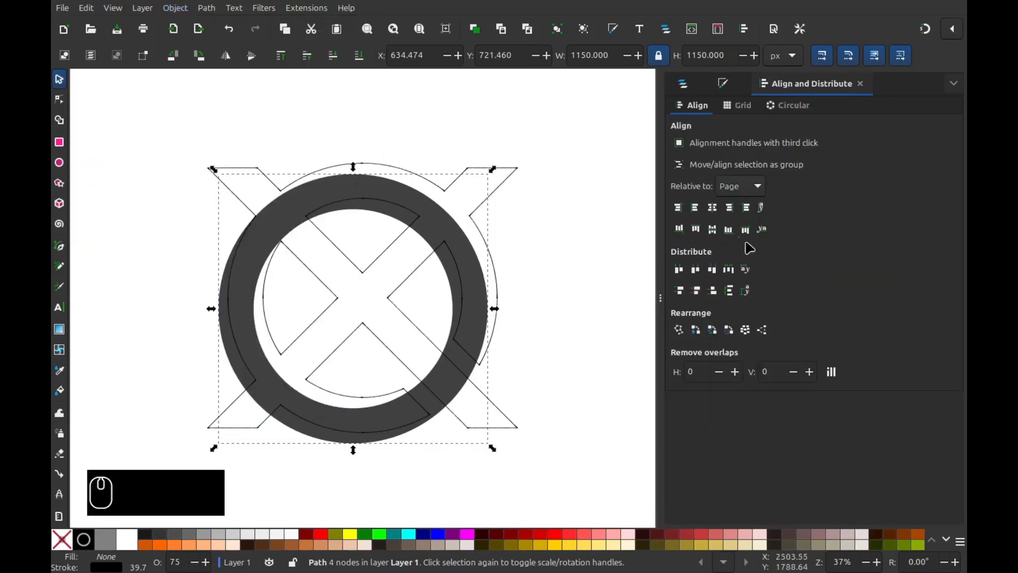
left_click(713, 208)
left_click(712, 229)
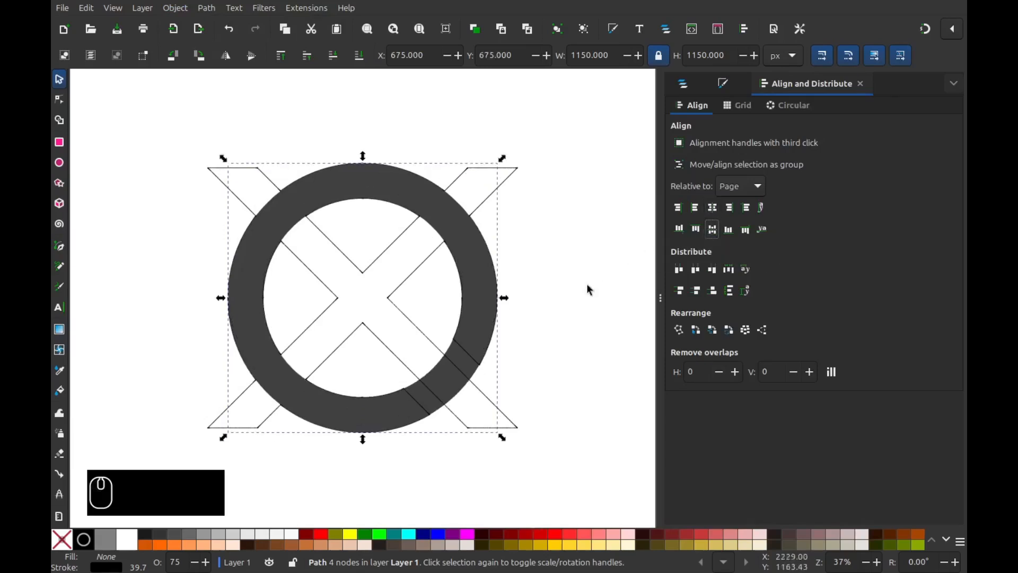
left_click(60, 247)
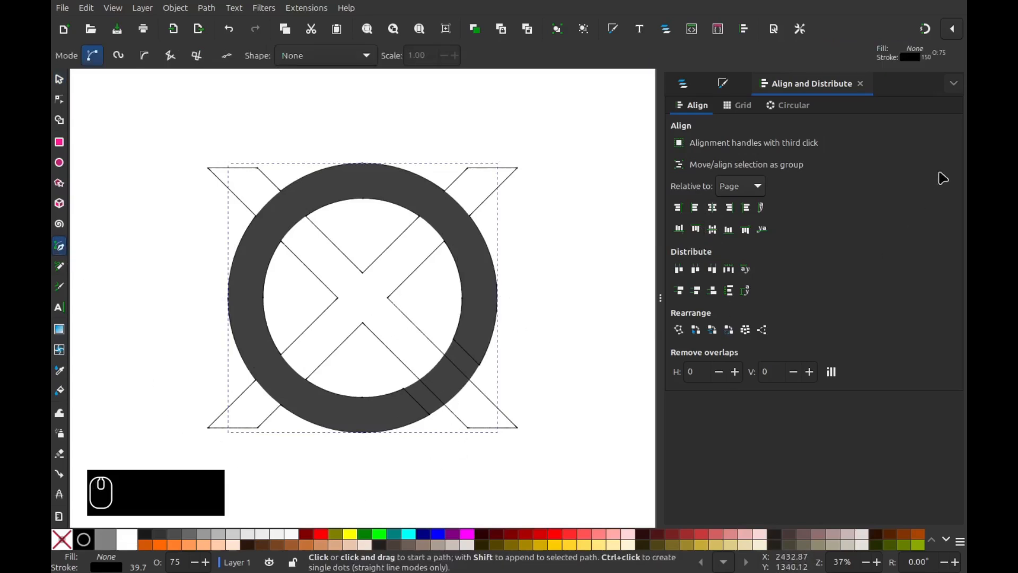
- Turn off bounding-box, path and alignment snapping; enable object midpoint and rotation-centre snapping
left_click(959, 36)
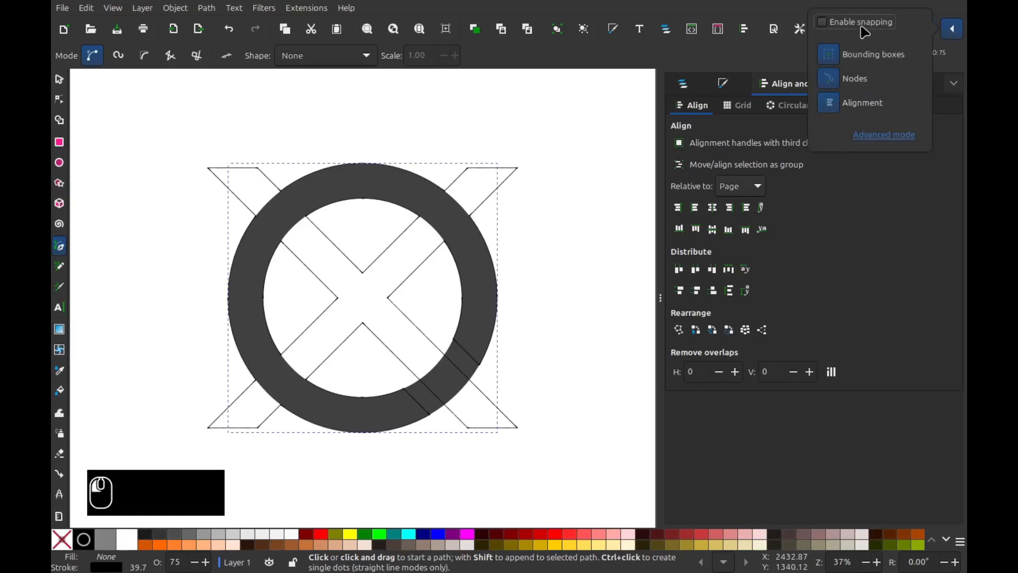
left_click(884, 137)
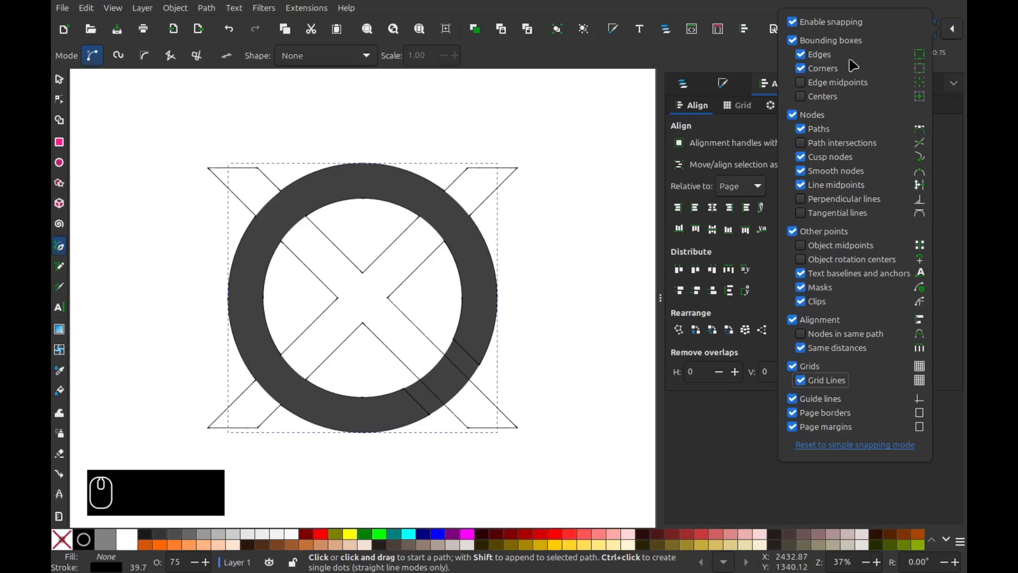
left_click(844, 43)
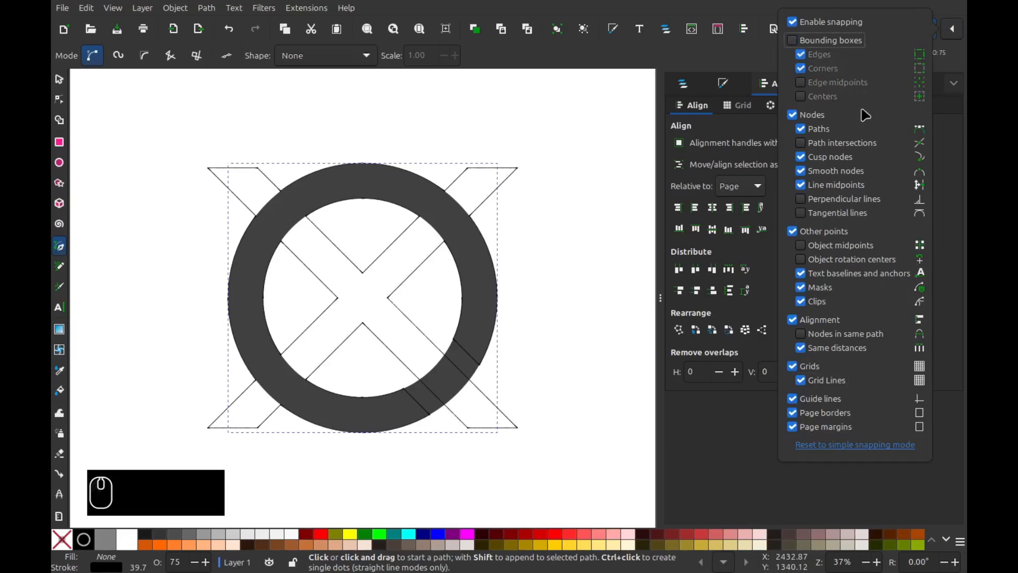
left_click(827, 130)
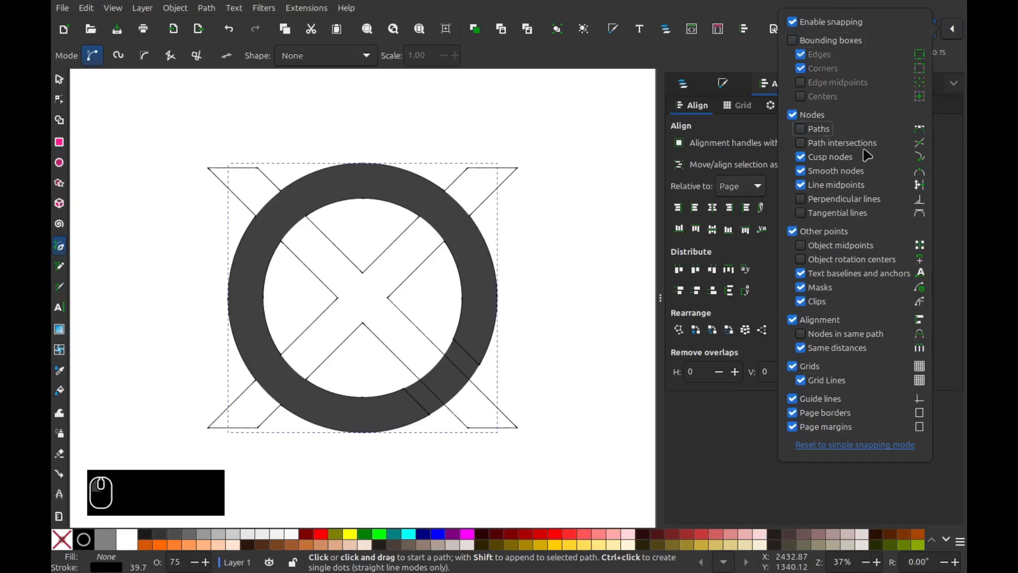
left_click(831, 322)
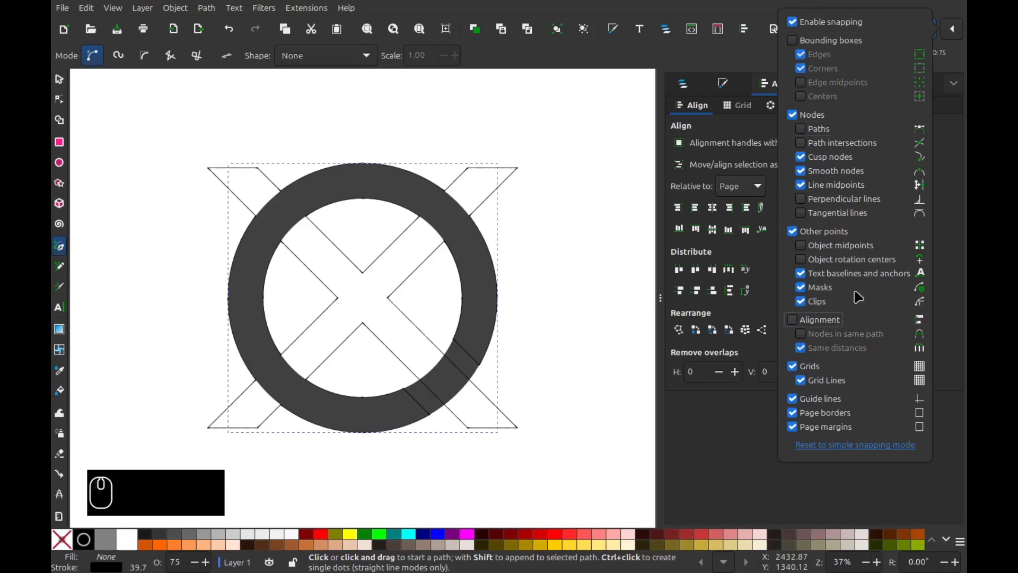
left_click(866, 249)
left_click(860, 262)
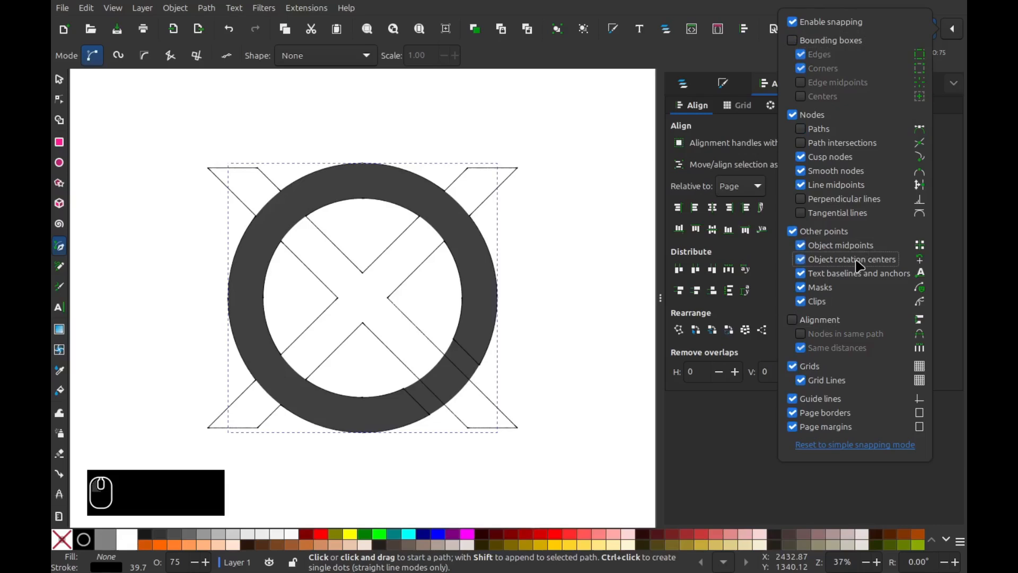
key("Escape")
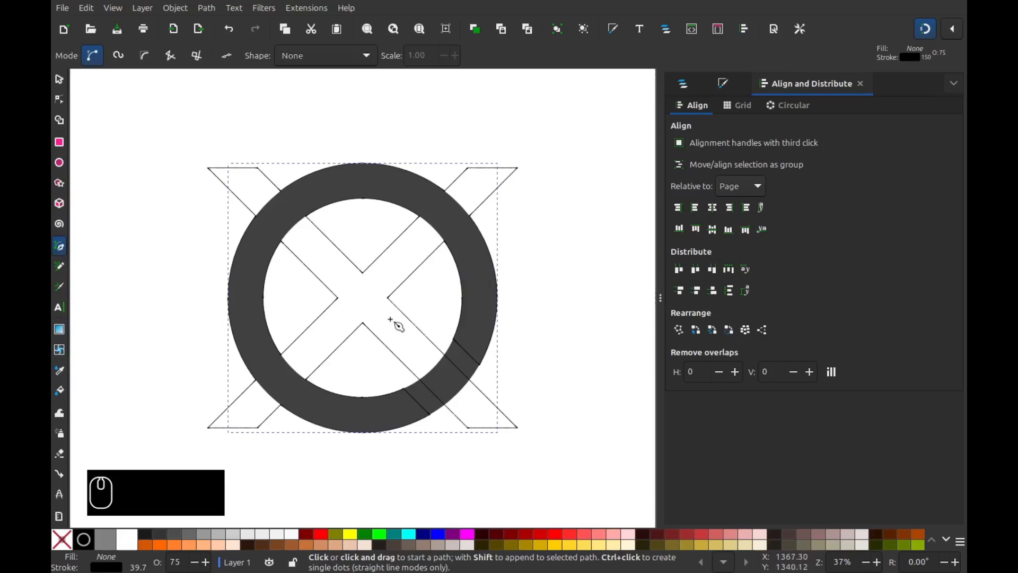
- Draw a straight bar from the page centre to below-right of the ring
left_click(363, 299)
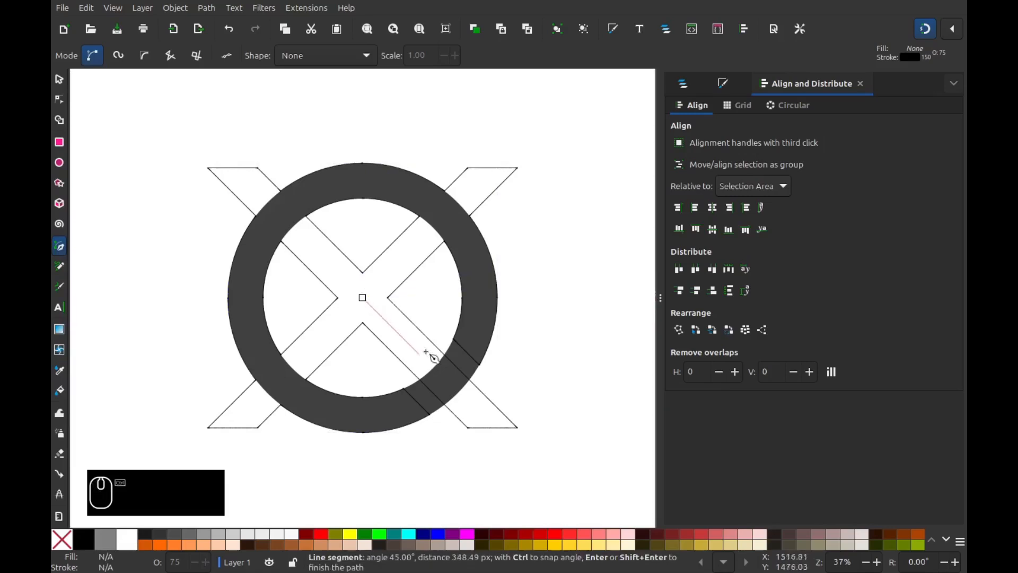
left_click(519, 455)
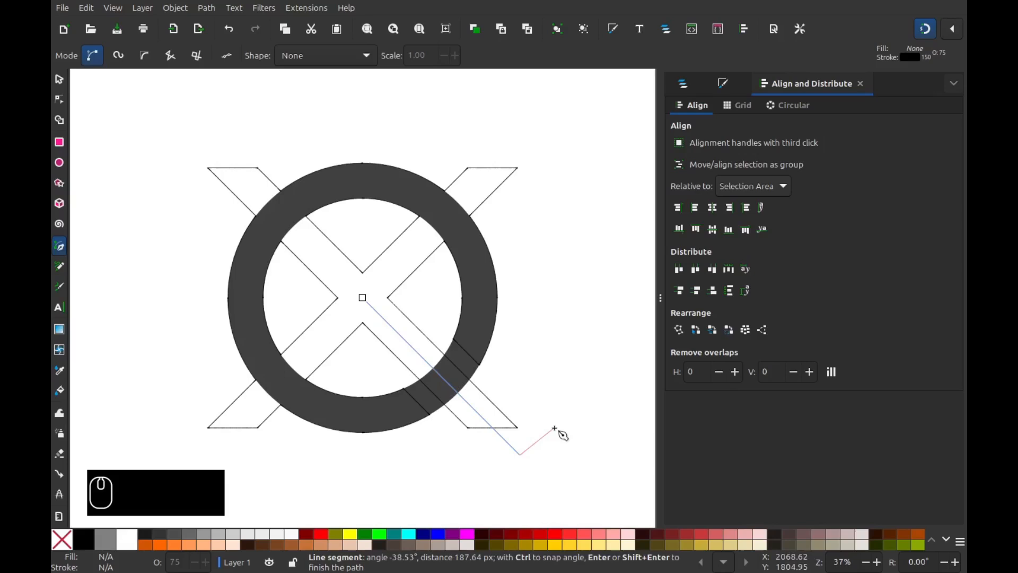
key("Return")
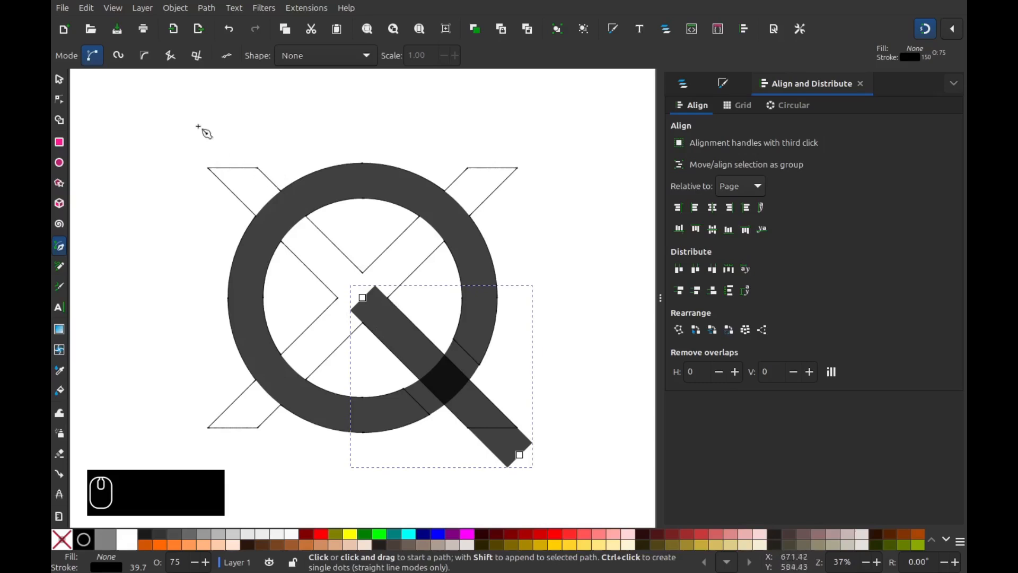
left_click(60, 100)
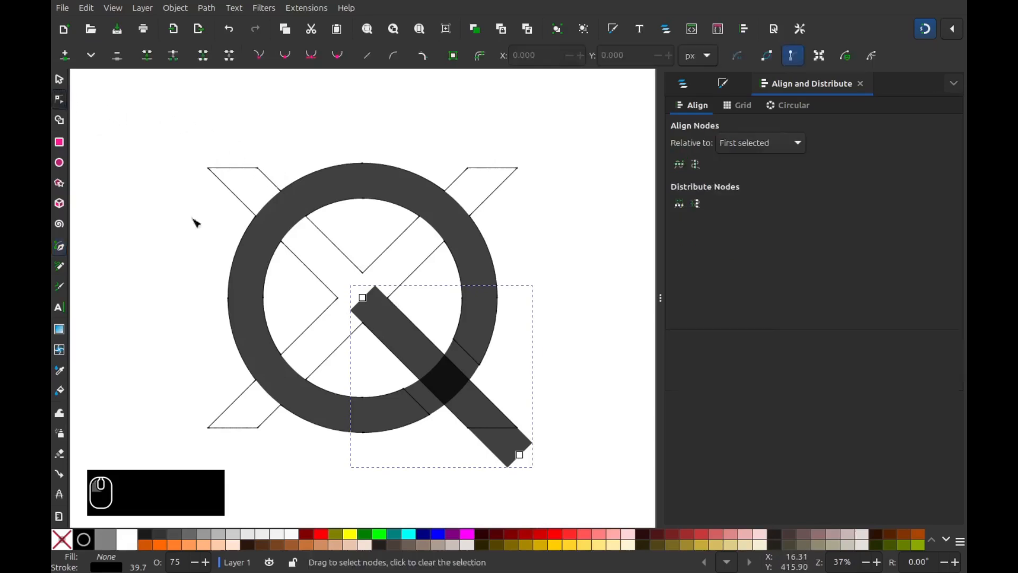
- Extend the bar's upper-left node along its angle past the ring's upper-left edge
left_click_drag(327, 257, 398, 331)
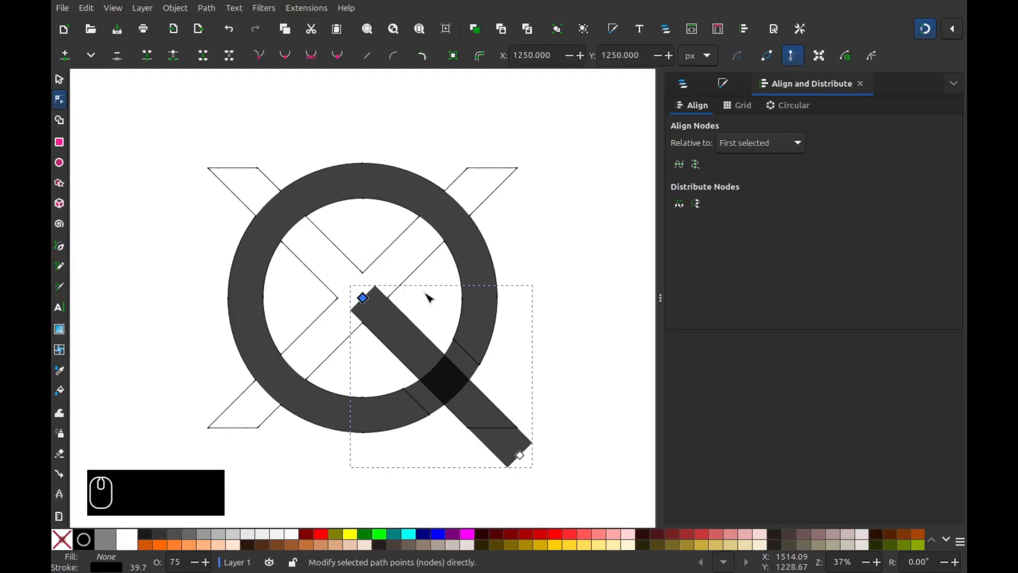
key("ctrl")
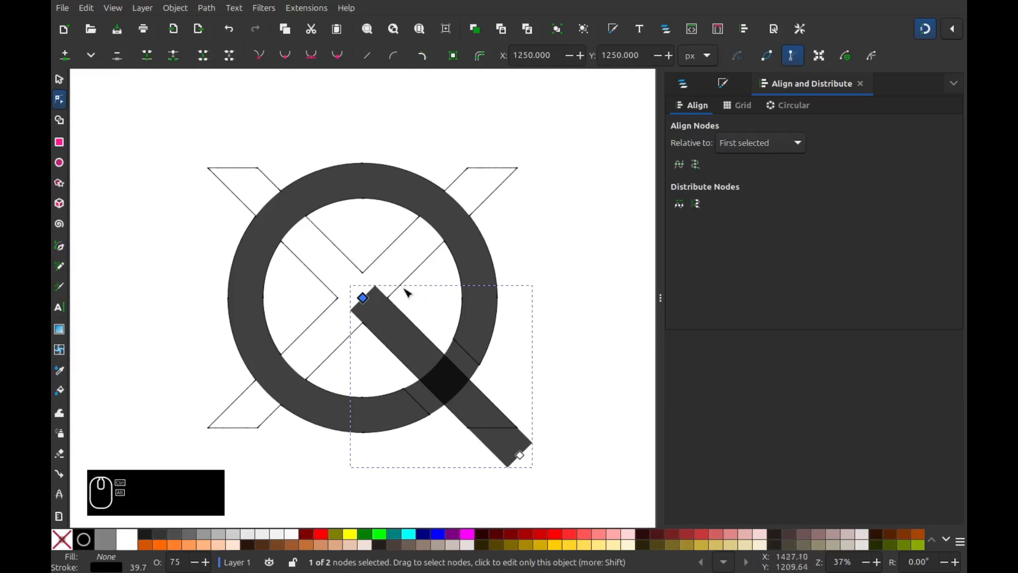
left_click_drag(365, 300, 196, 139)
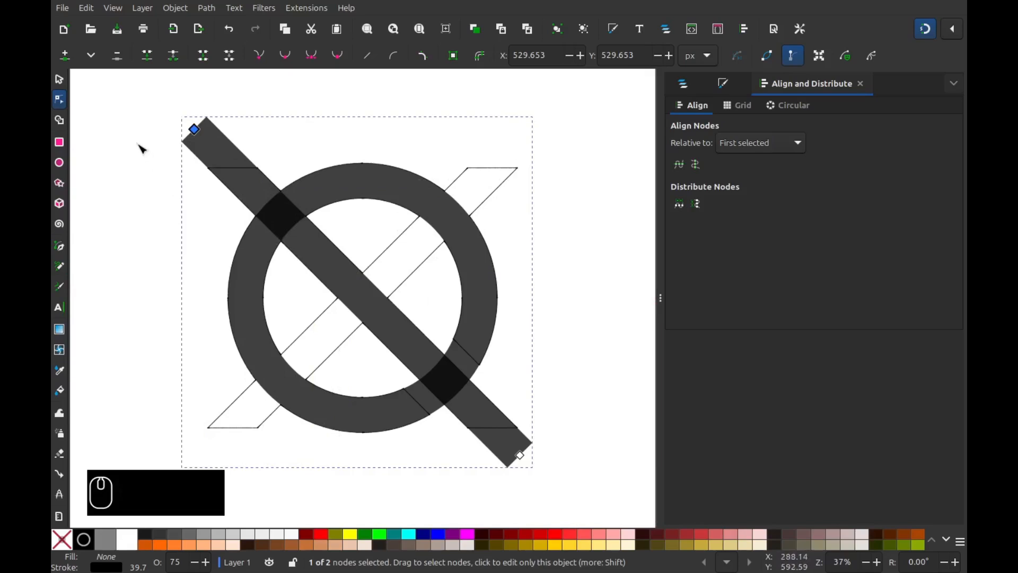
left_click(59, 80)
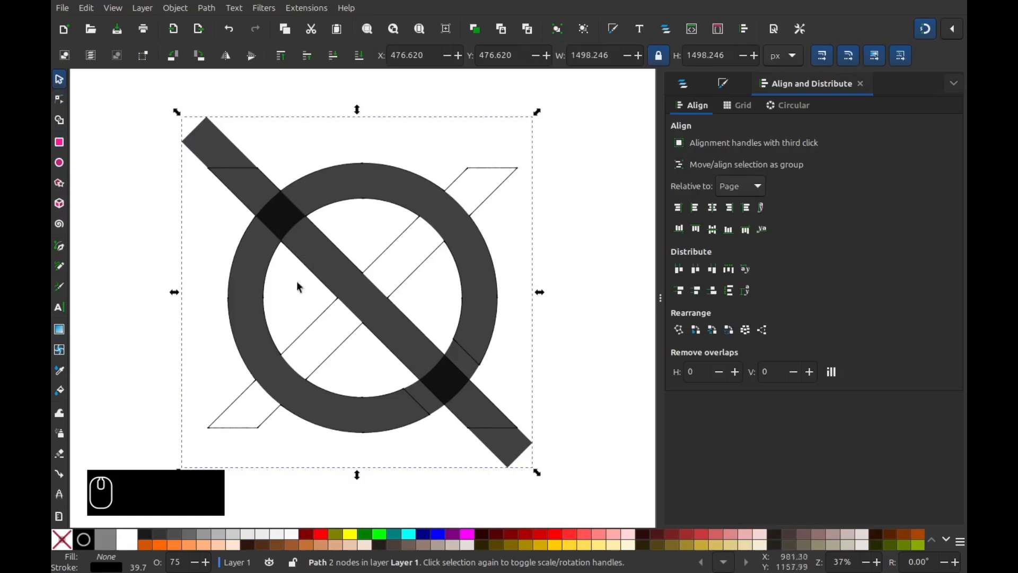
- Duplicate the bar, flip it horizontally, and snap the copy to the page centre
right_click(337, 270)
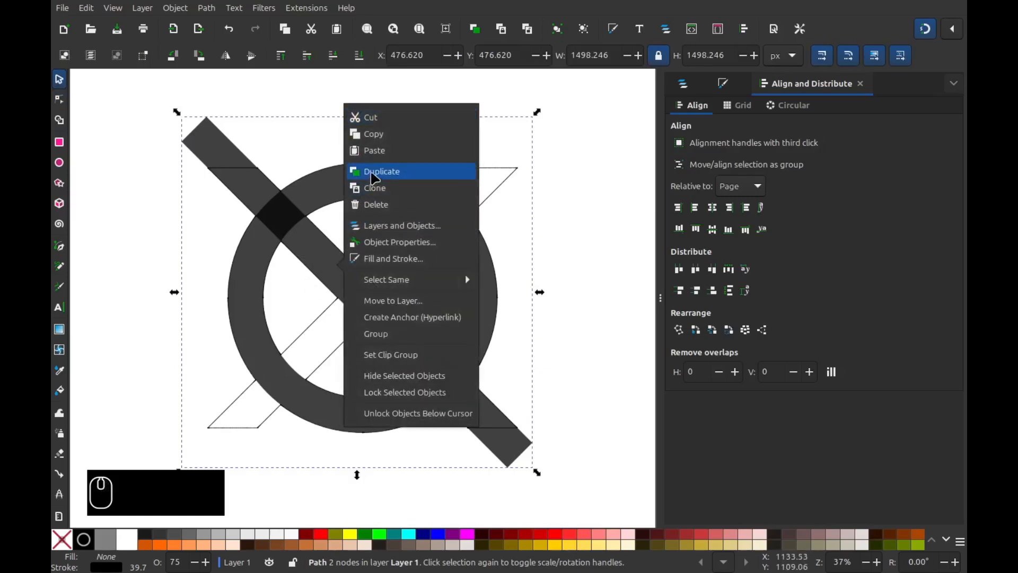
left_click(378, 191)
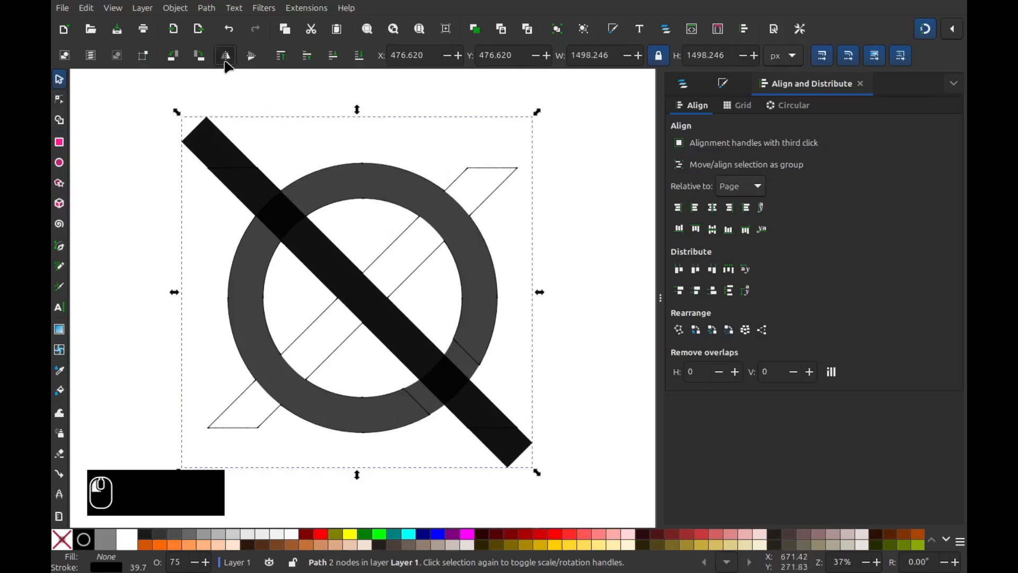
left_click(226, 56)
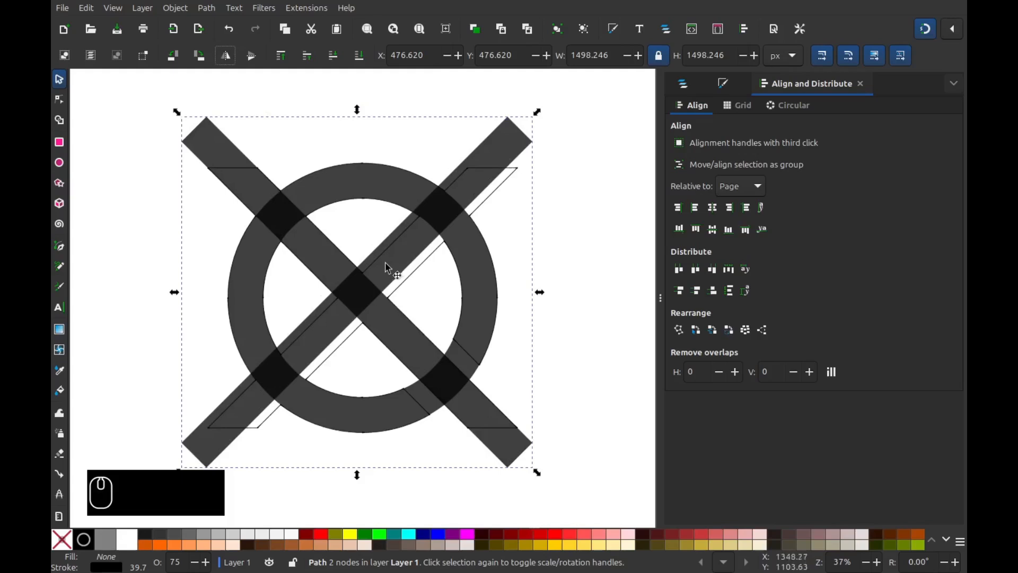
mouse_move(380, 265)
left_mouse_down()
mouse_move(416, 291)
mouse_move(391, 273)
left_mouse_up()
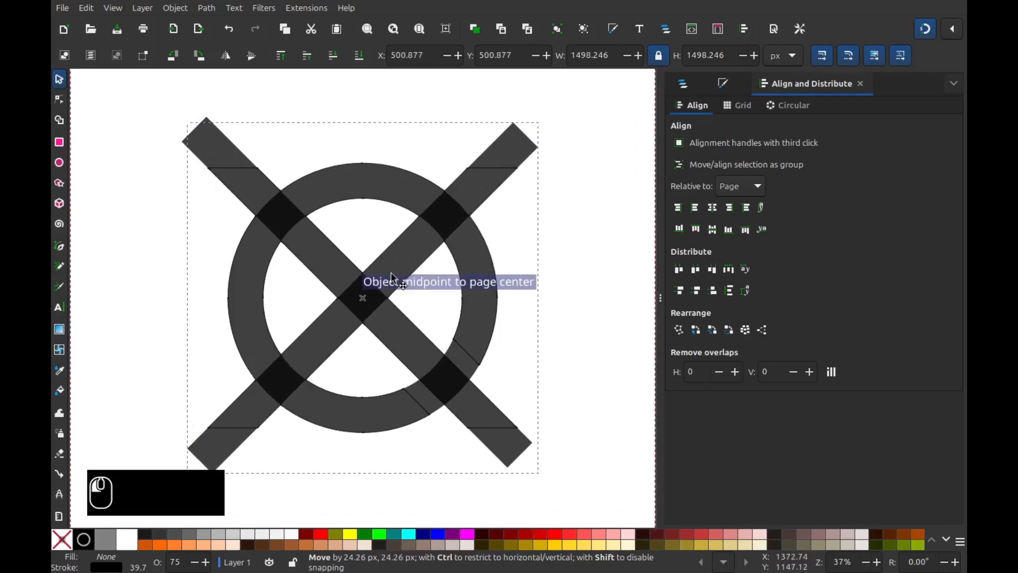
left_click_drag(397, 280, 398, 281)
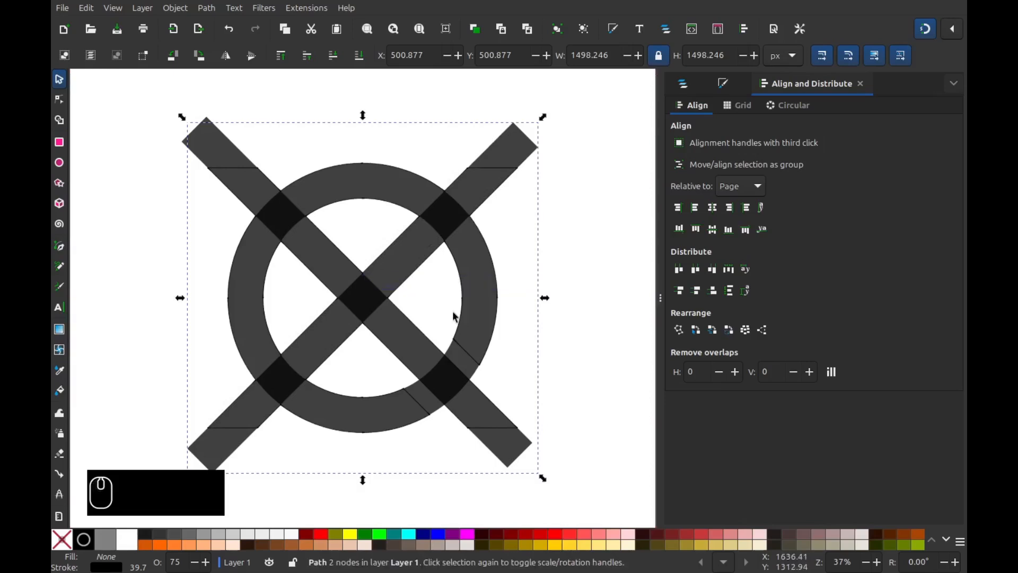
- Select the ring and both bars and convert their strokes to filled paths
left_click(148, 119)
left_click_drag(136, 98, 575, 490)
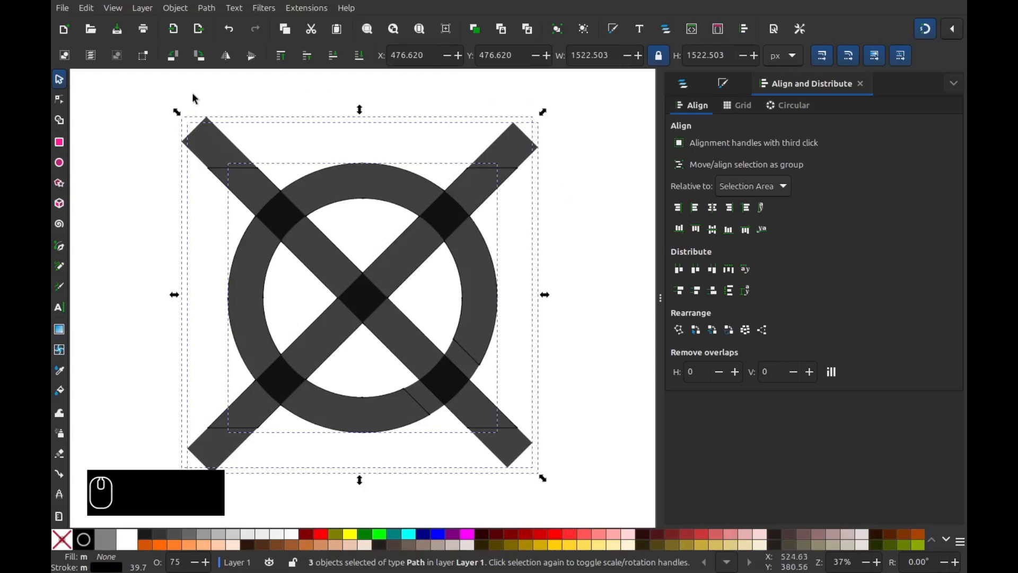
left_click(209, 12)
left_click(238, 37)
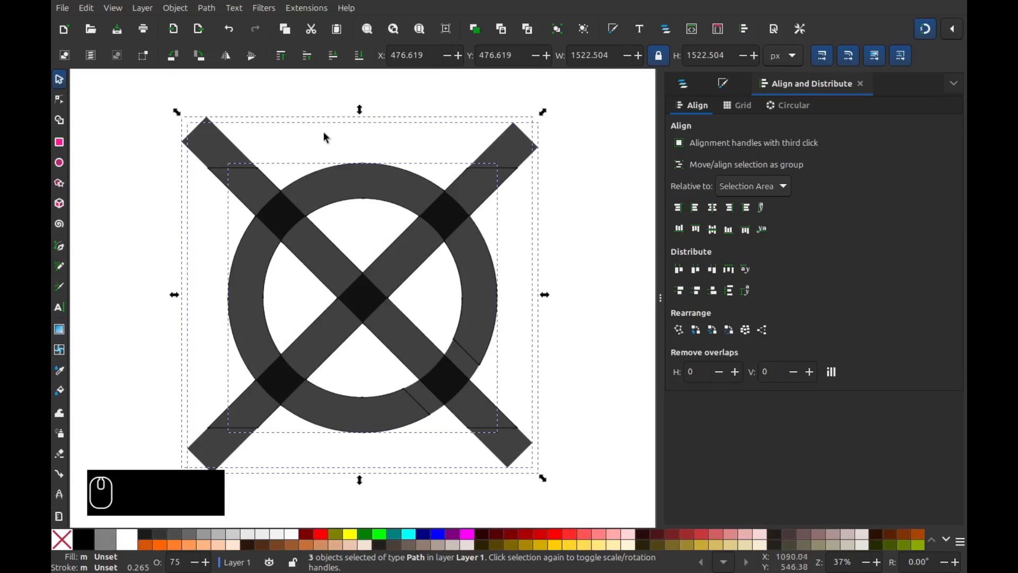
left_click(163, 183)
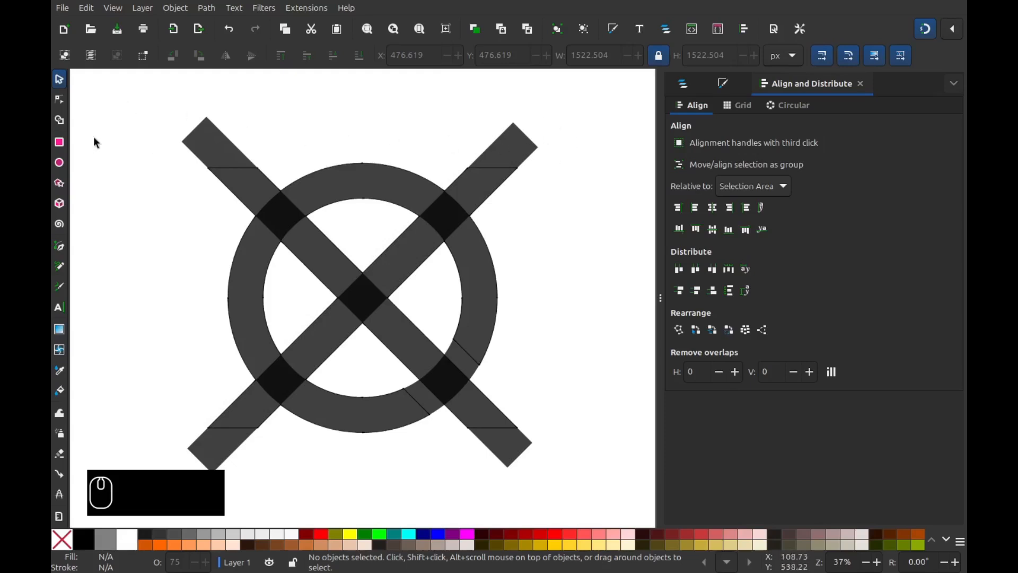
left_click(60, 247)
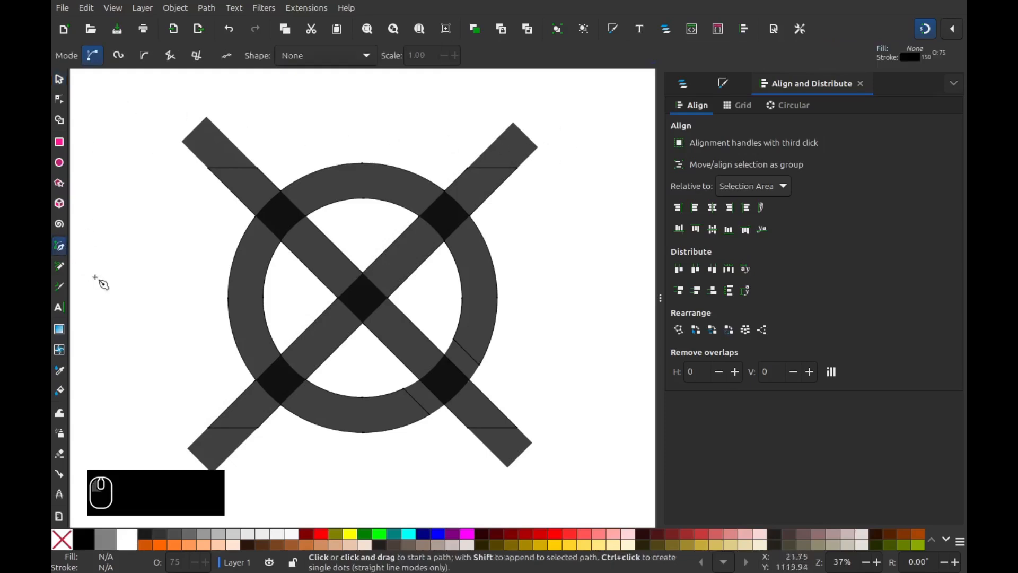
- Draw a horizontal bar across the ring's top and stretch it past both upper X arms
left_click(368, 170)
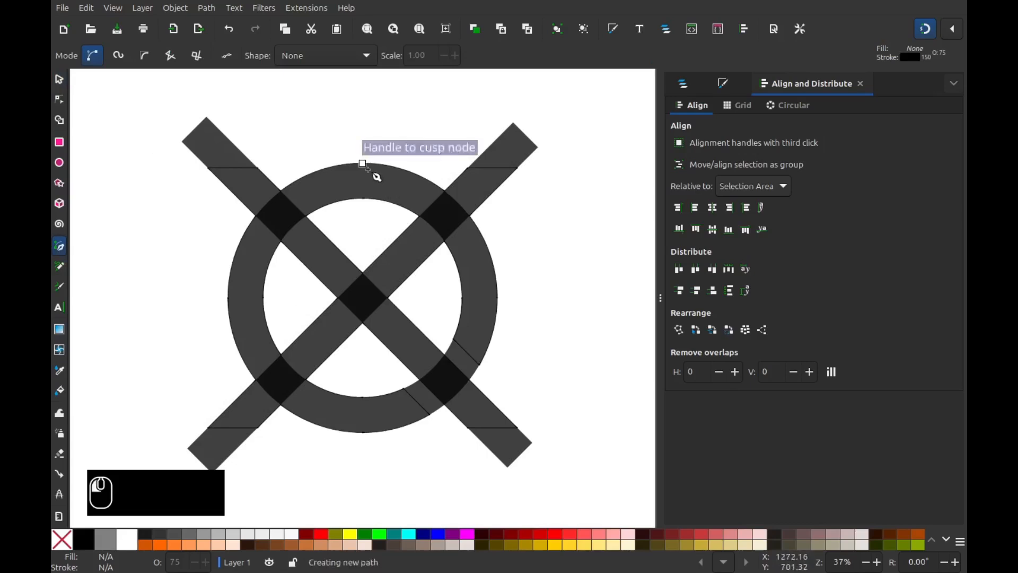
double_click(165, 163)
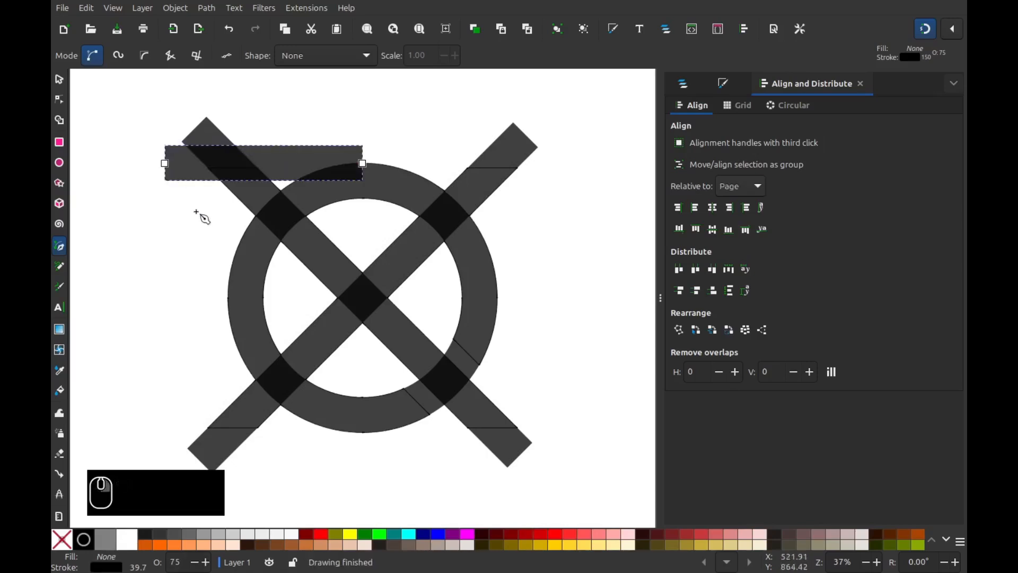
left_click(59, 100)
left_click_drag(336, 109, 399, 175)
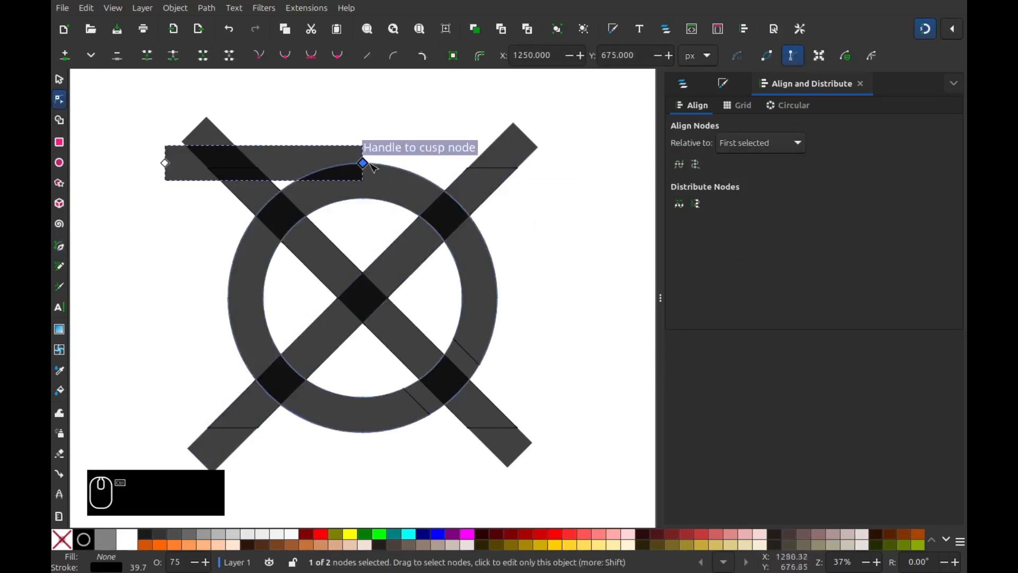
left_click_drag(366, 164, 579, 171)
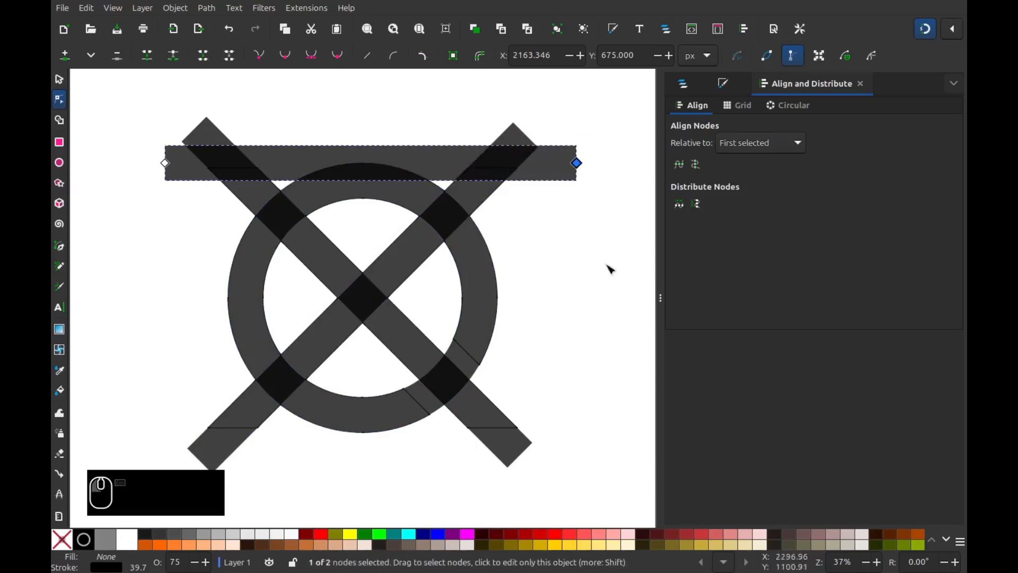
left_click(59, 79)
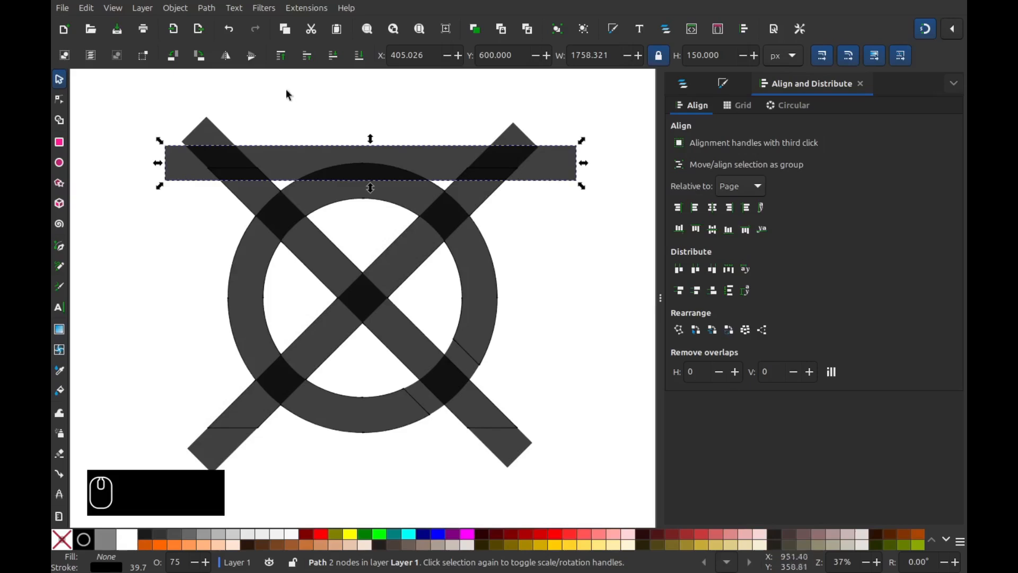
- Move the horizontal top bar down 20 px with the Transform dialog
left_click(175, 8)
left_click(206, 394)
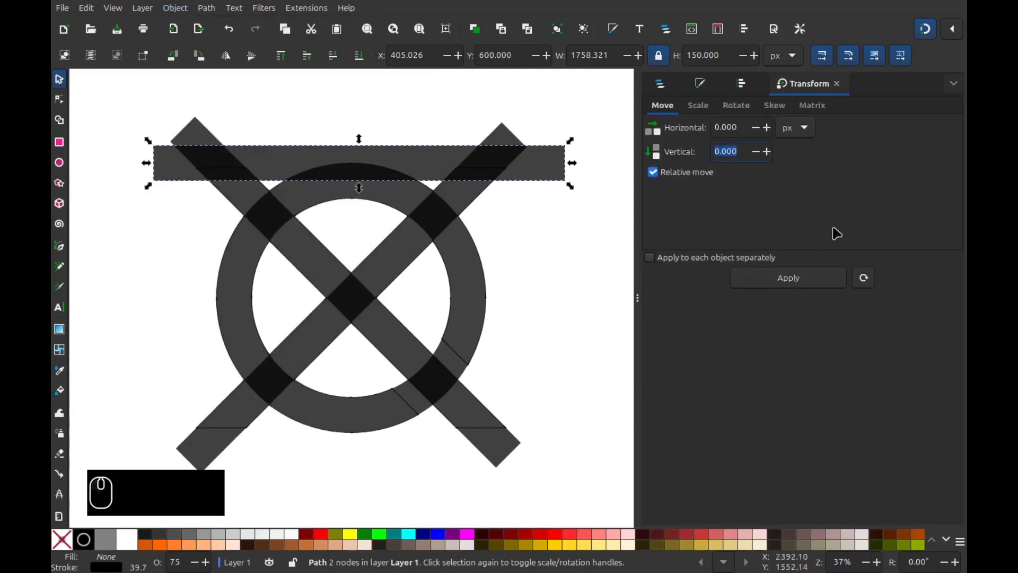
type("20")
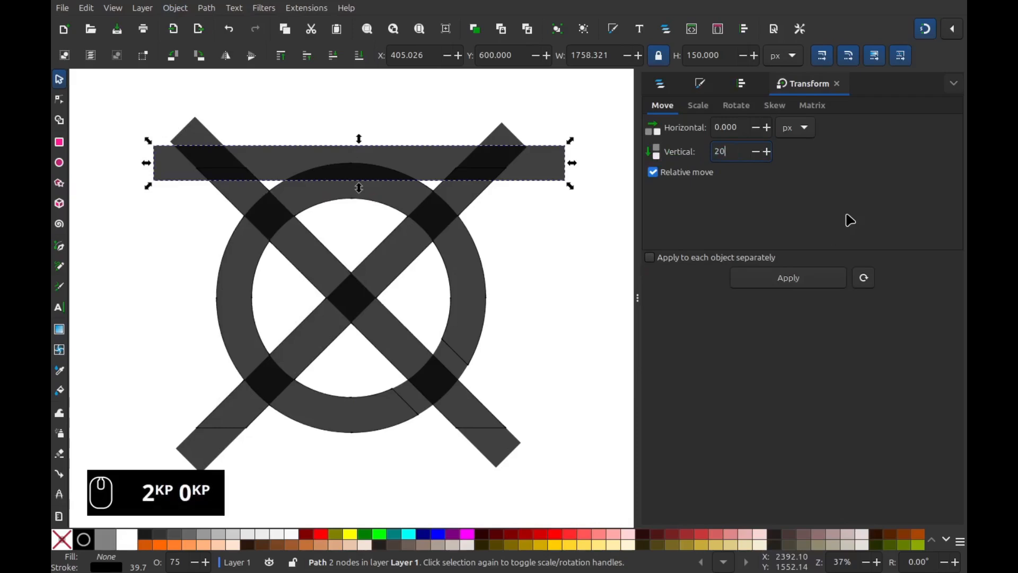
left_click(813, 282)
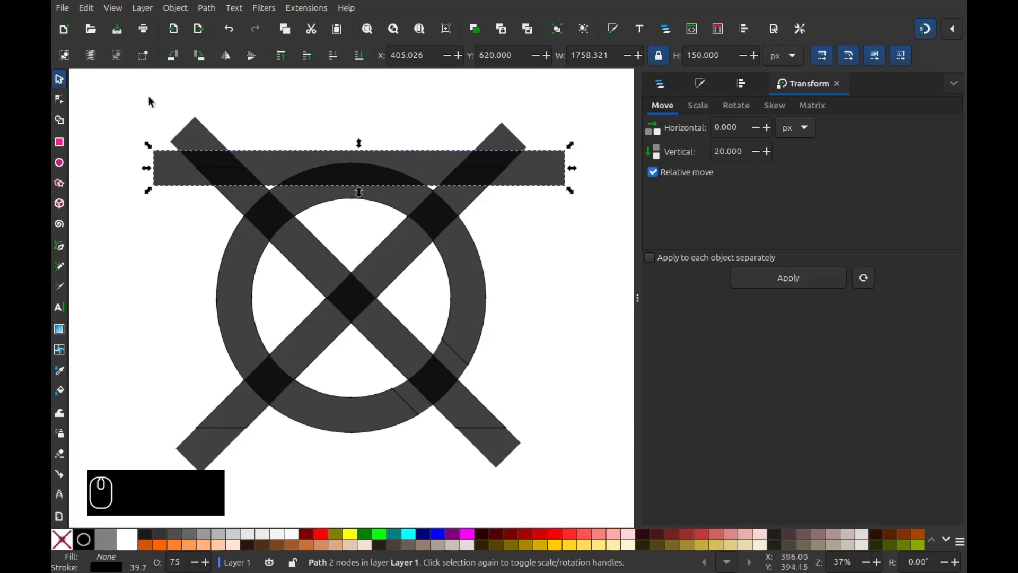
- Switch the canvas to outline display, then back to Normal filled rendering
left_click(112, 8)
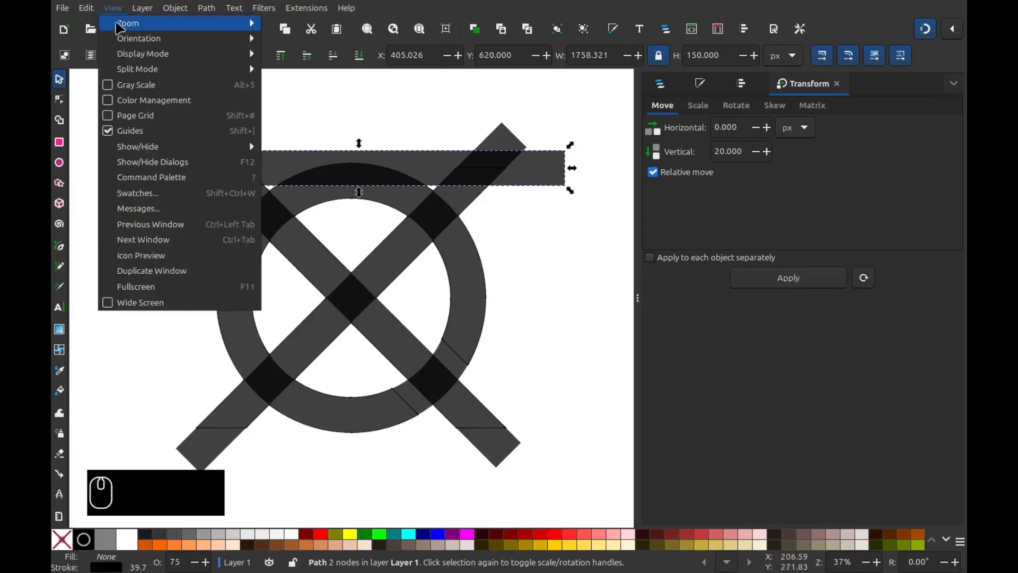
mouse_move(134, 53)
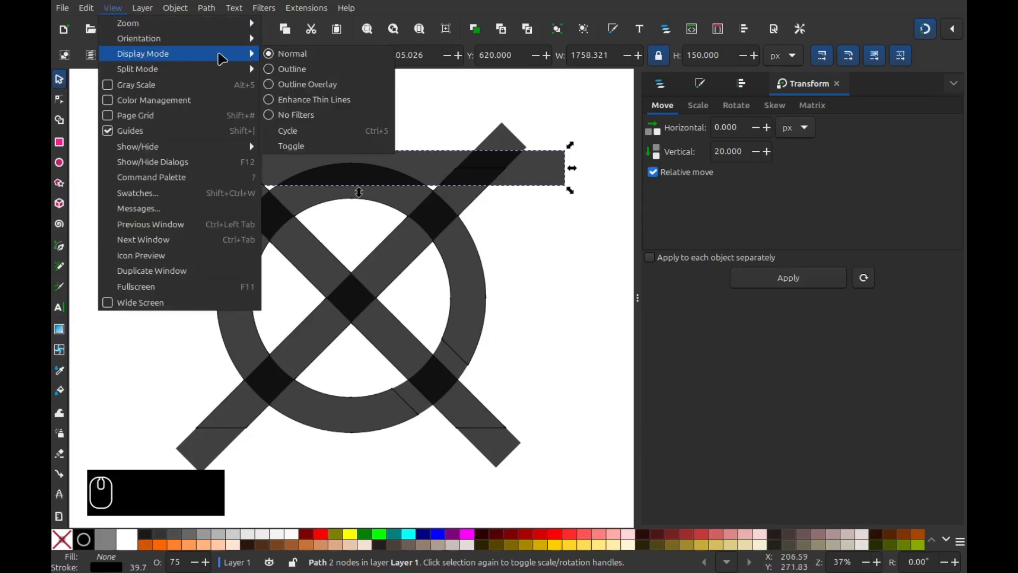
left_click(286, 69)
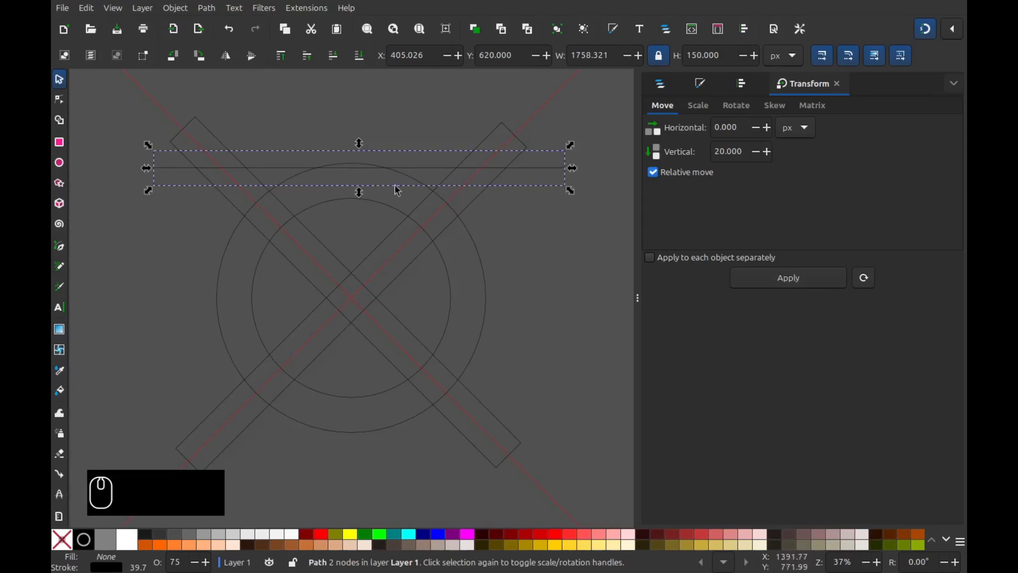
left_click(116, 11)
mouse_move(228, 54)
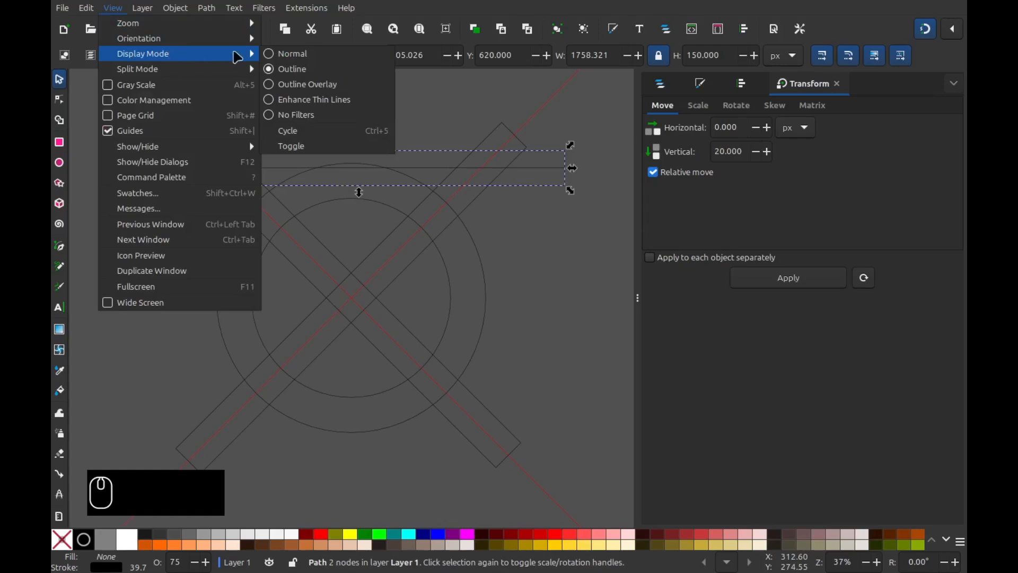
left_click(284, 55)
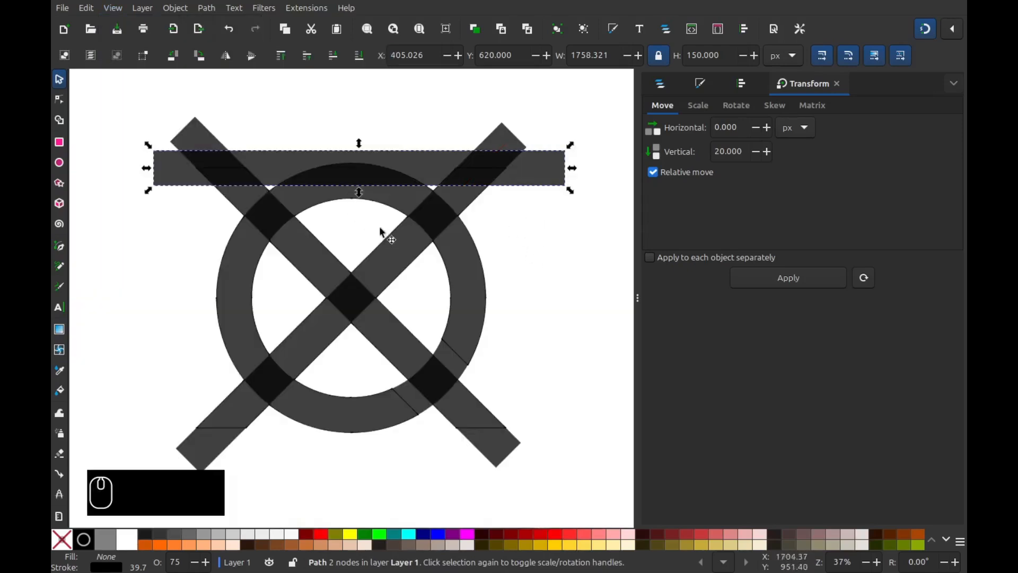
- Draw a frame above the top bar with the Pen tool and duplicate it
left_click(61, 247)
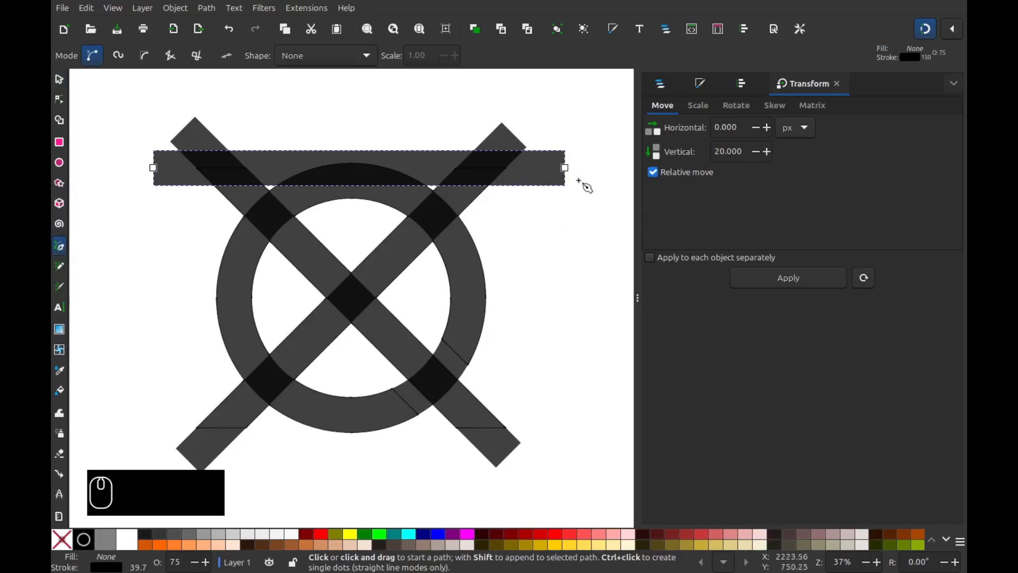
left_click(565, 168)
left_click(561, 94)
left_click(168, 89)
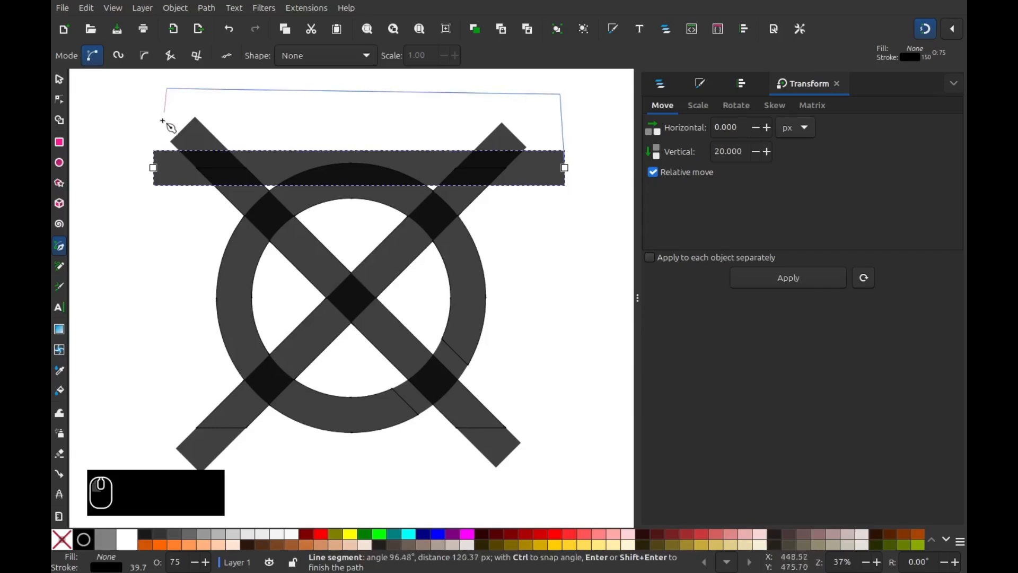
left_click(154, 167)
left_click(59, 79)
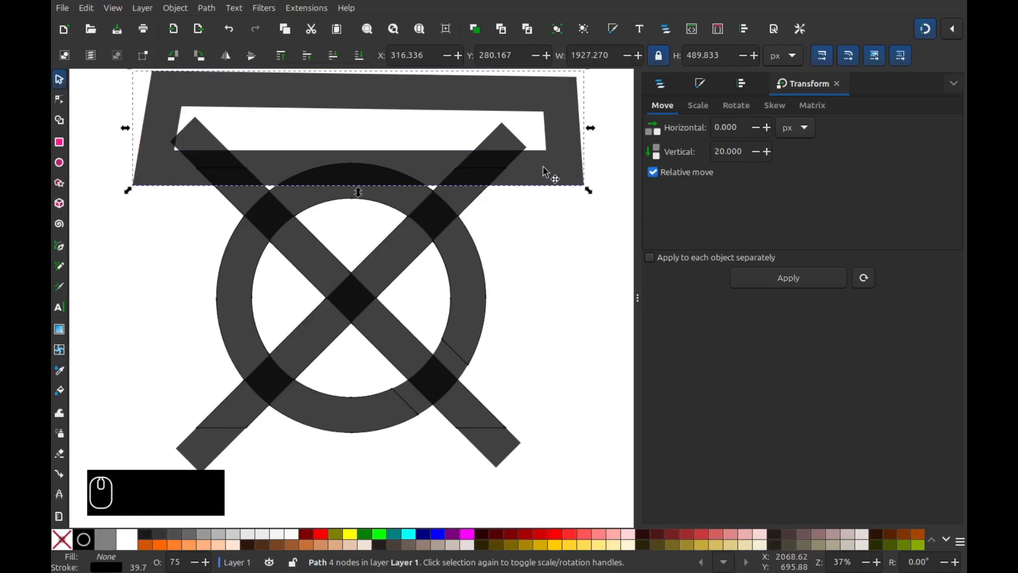
right_click(475, 168)
left_click(517, 242)
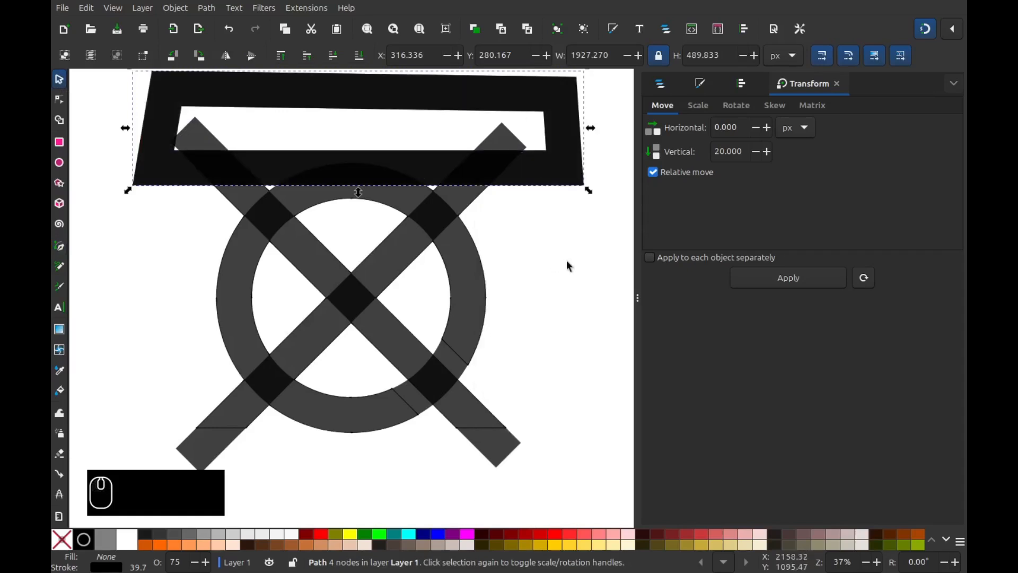
- Subtract both frame copies from the X, cutting its upper arms flat
left_click(502, 143, "shift")
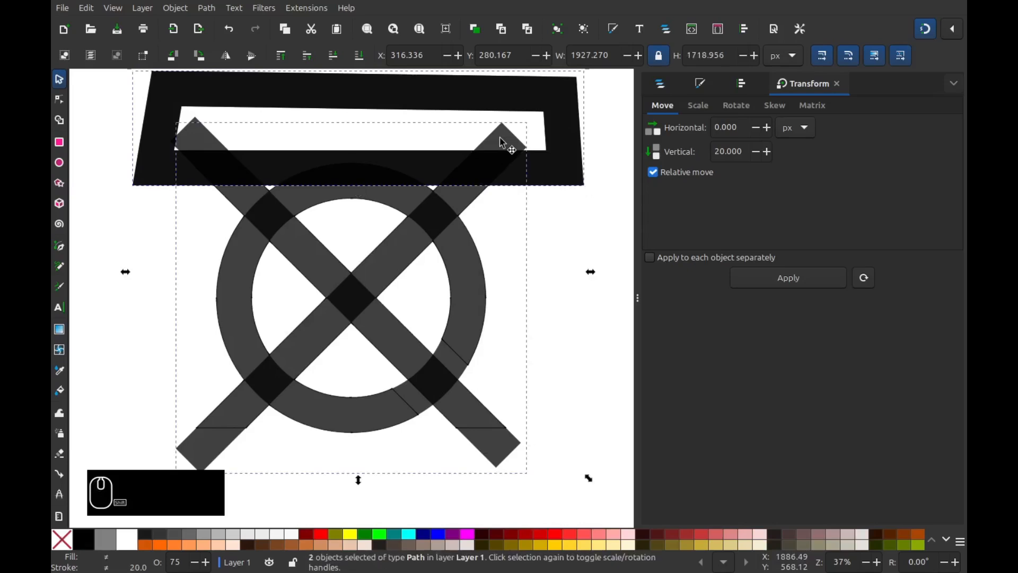
left_click(209, 8)
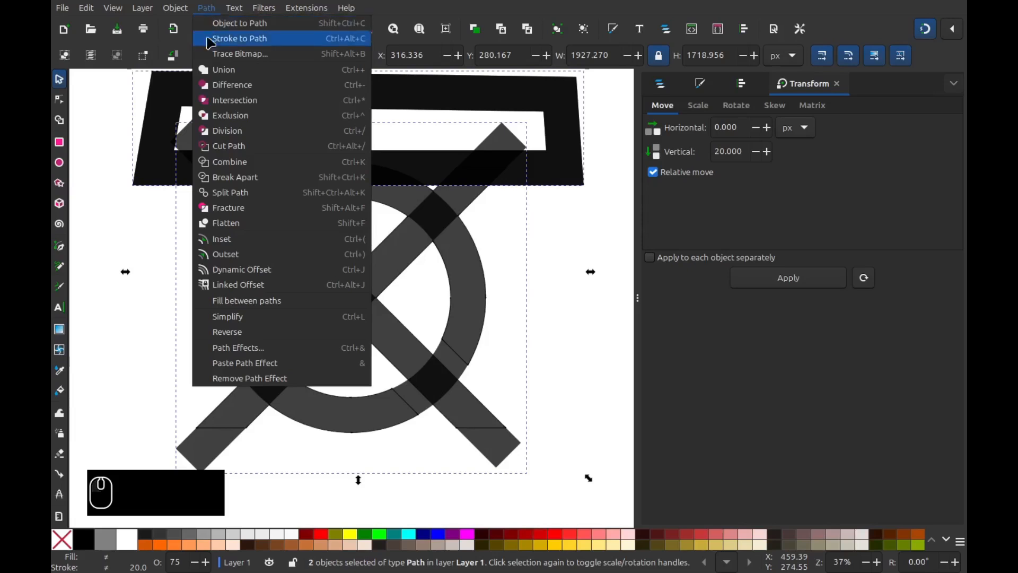
left_click(228, 85)
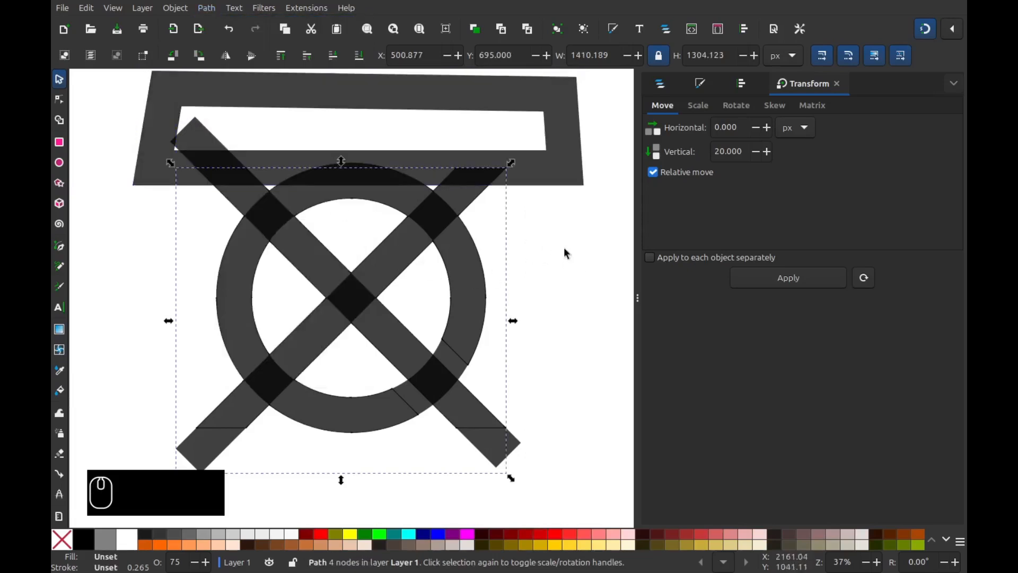
left_click(559, 171)
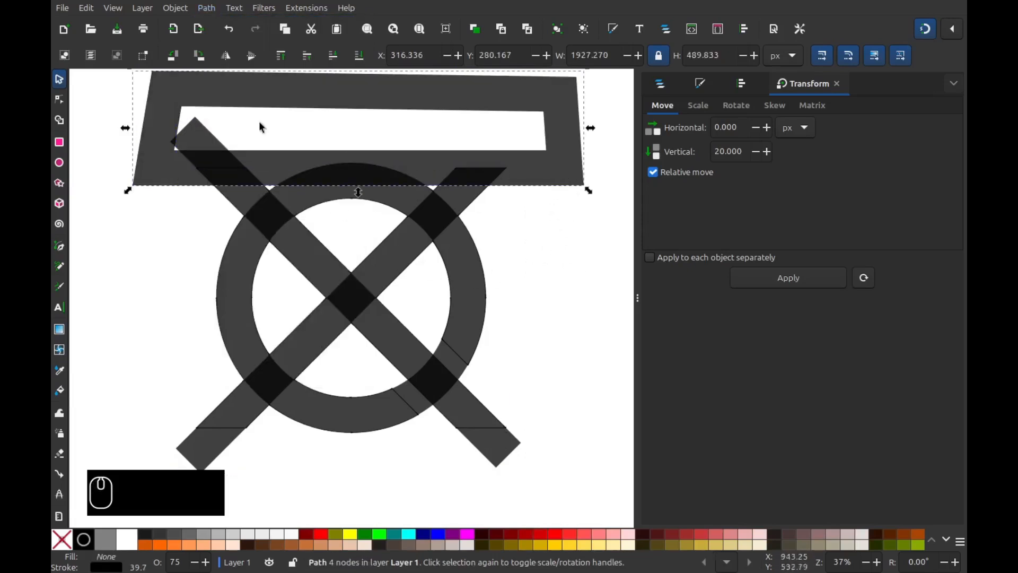
left_click(197, 147, "shift")
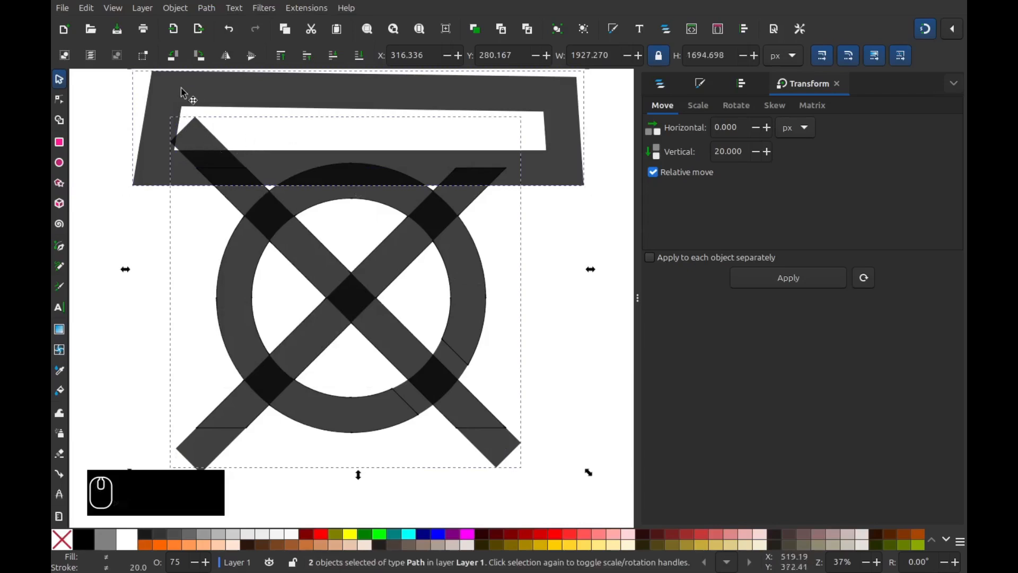
left_click(207, 8)
left_click(227, 86)
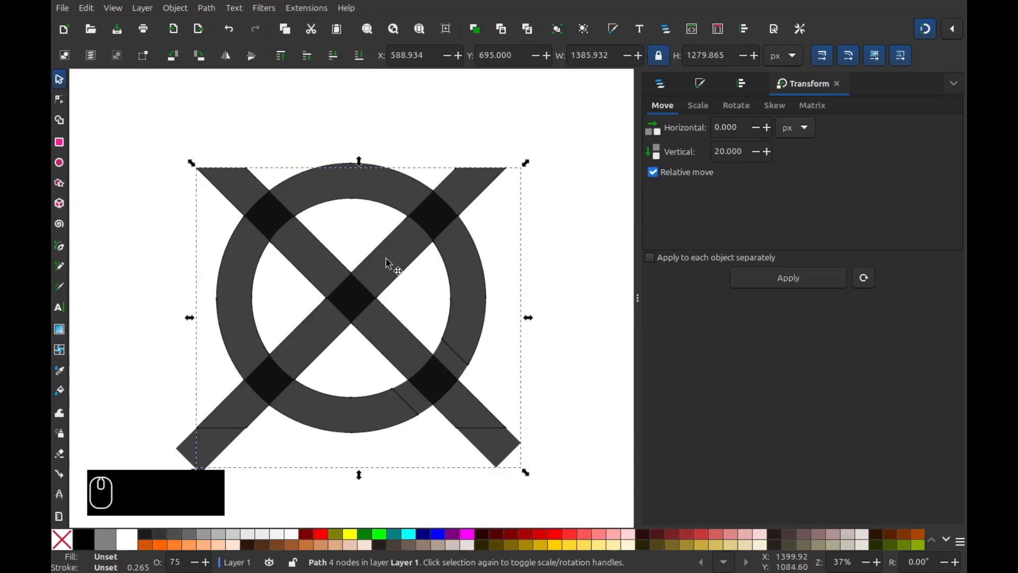
scroll(382, 352, "down", 3)
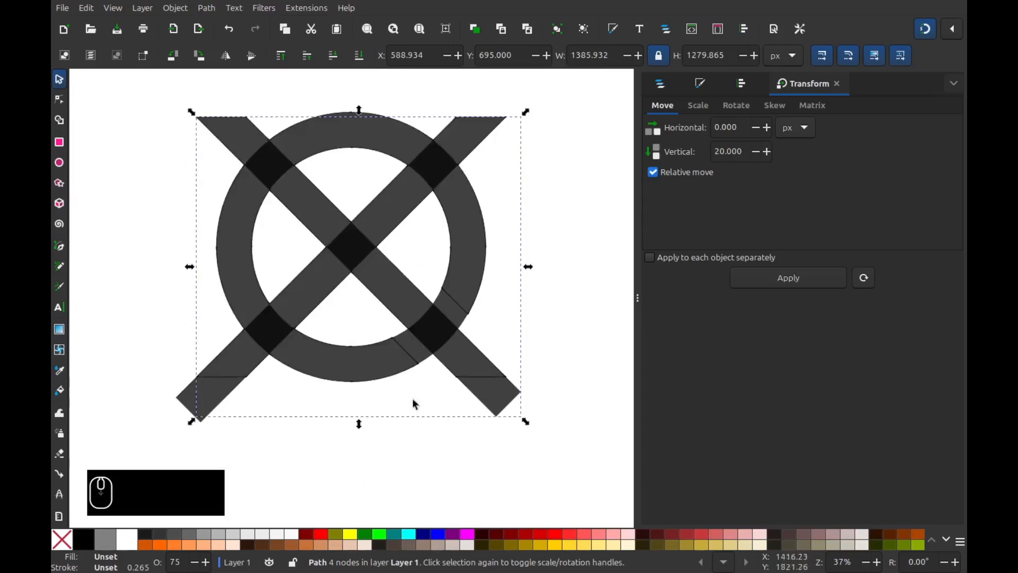
- Draw a horizontal bar under the ring, extending its right end past the lower-right arm
left_click(63, 250)
left_click(351, 381)
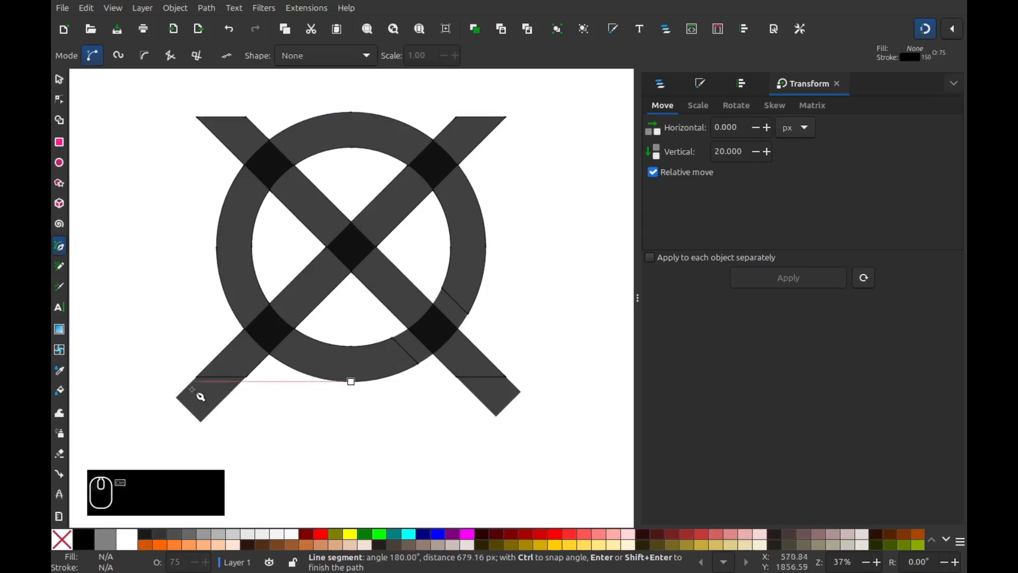
double_click(154, 382)
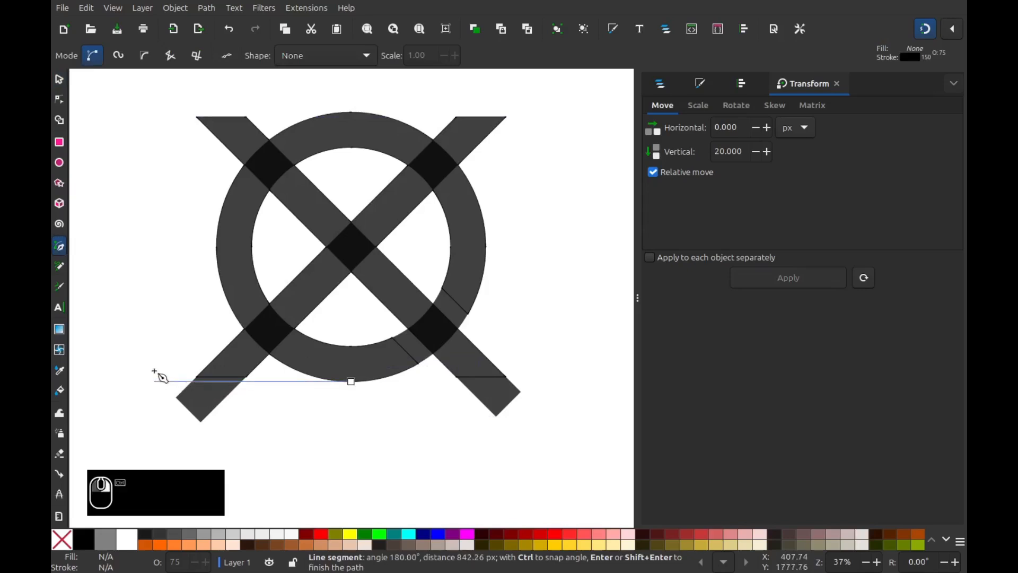
left_click(58, 101)
left_click_drag(351, 381, 571, 383)
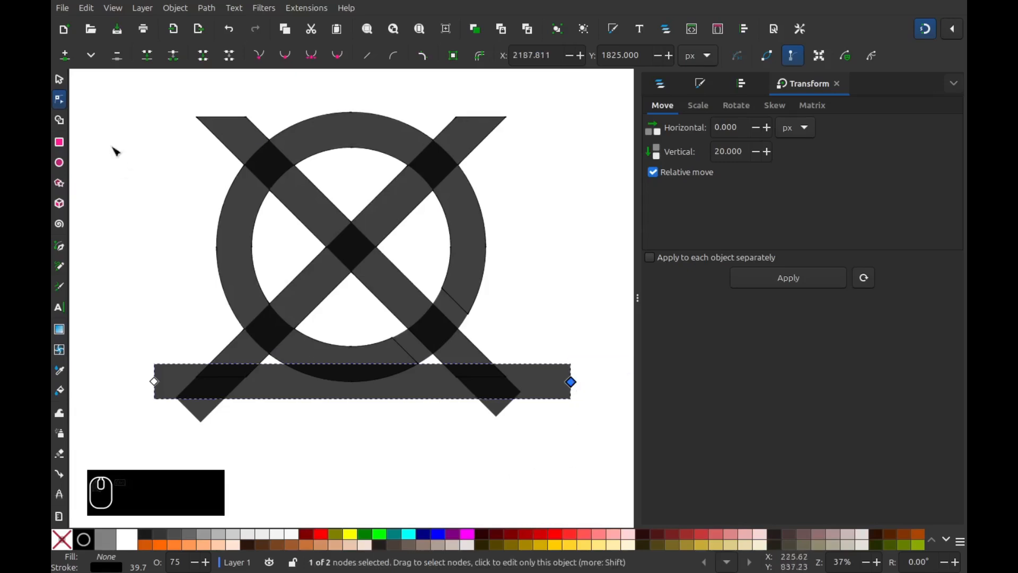
- Raise the bottom bar by 20 px using a vertical move of -20
left_click(59, 79)
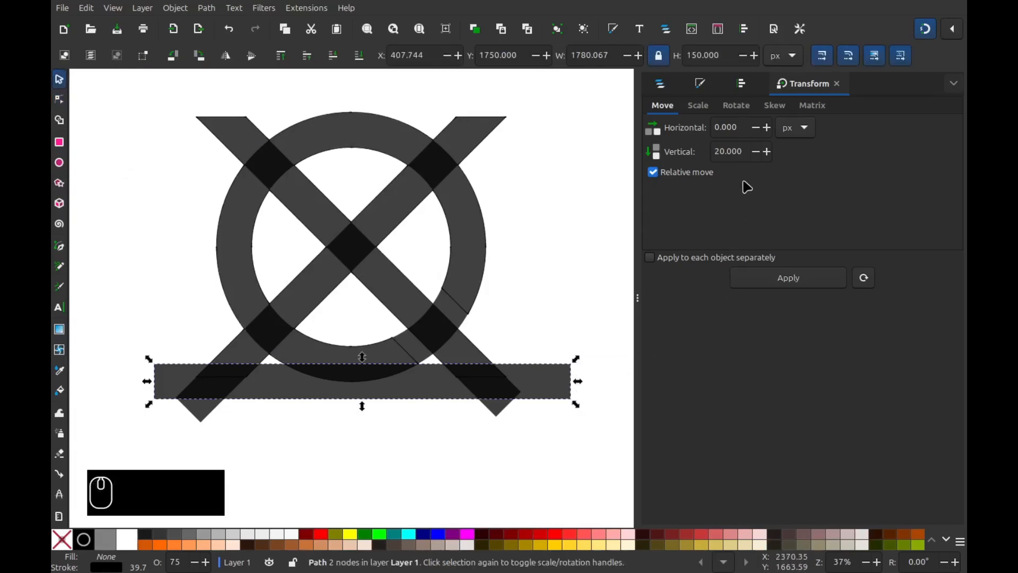
double_click(737, 152)
key("Left")
type("-")
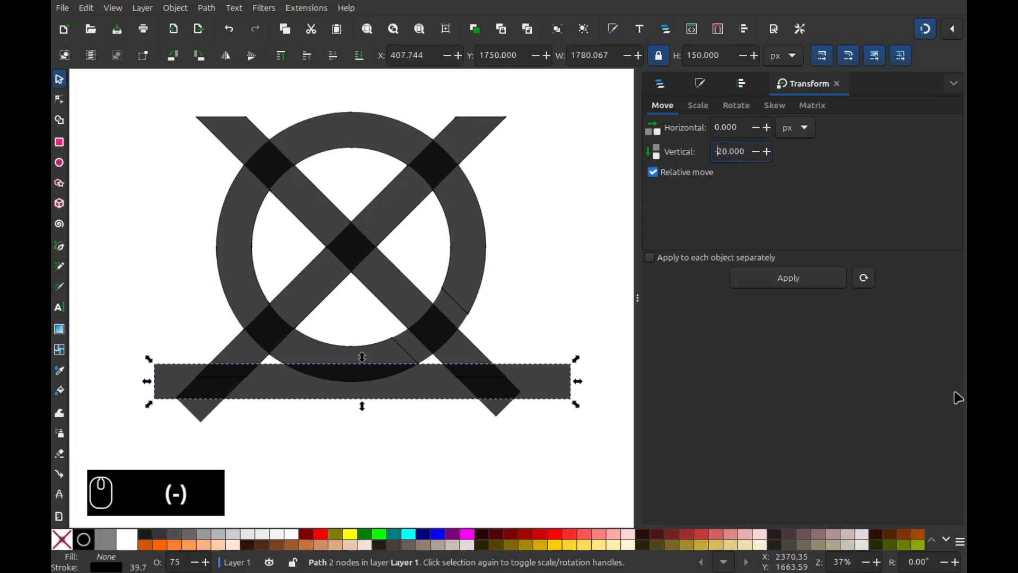
left_click(804, 280)
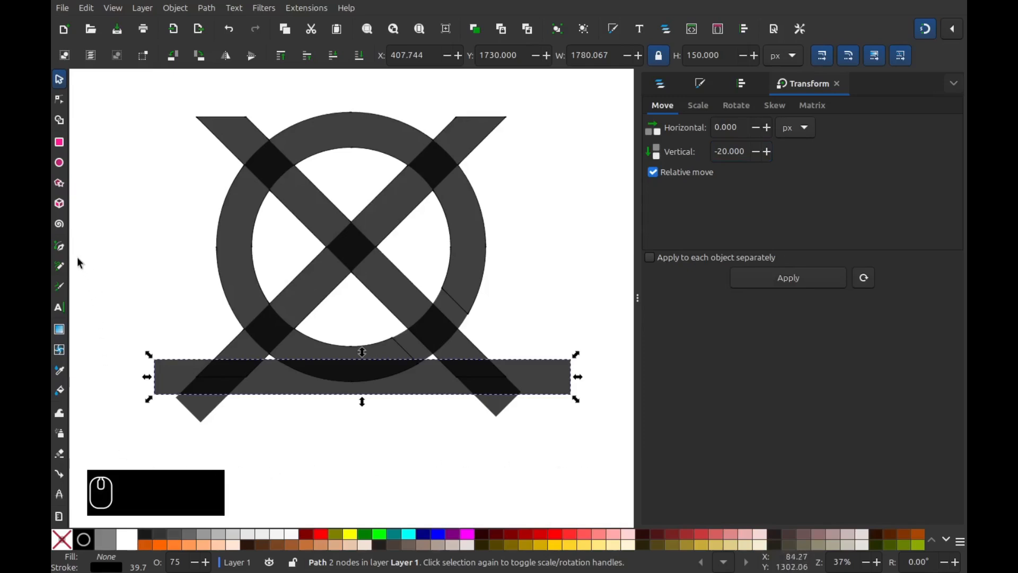
left_click(62, 248)
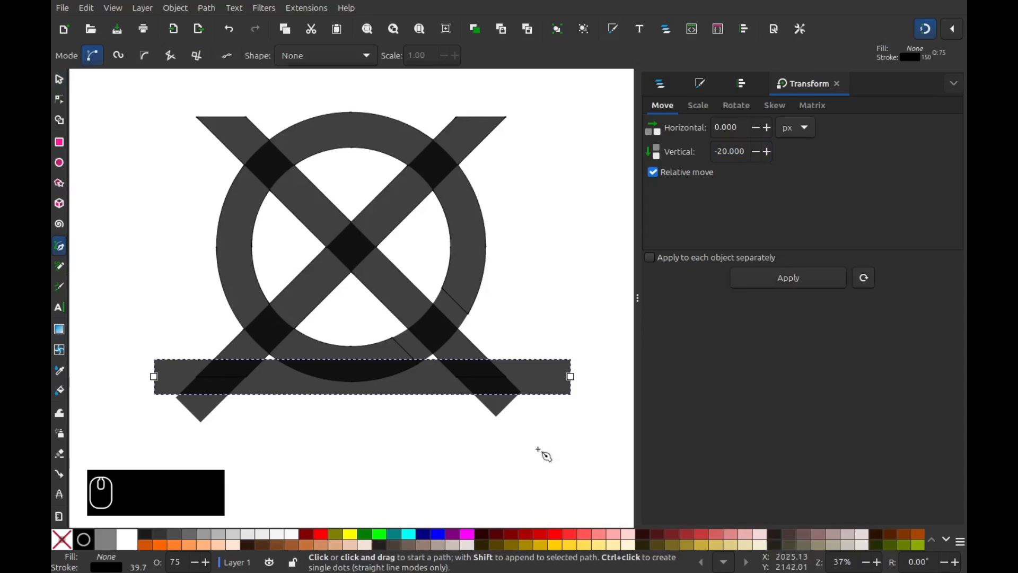
- Draw a frame below the bottom bar with the Pen tool and duplicate it
left_click(569, 377)
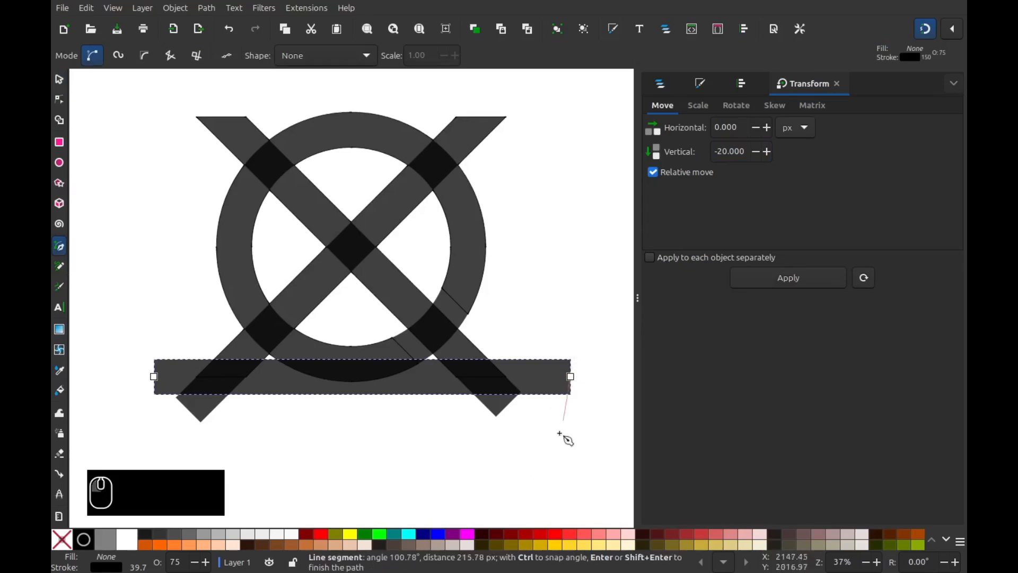
left_click(171, 457)
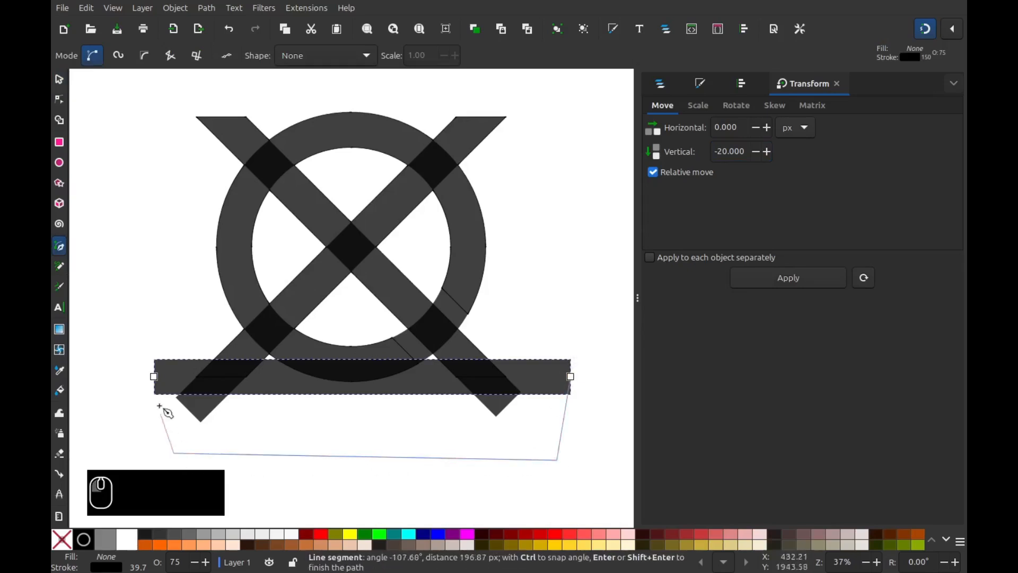
left_click(154, 377)
left_click(59, 79)
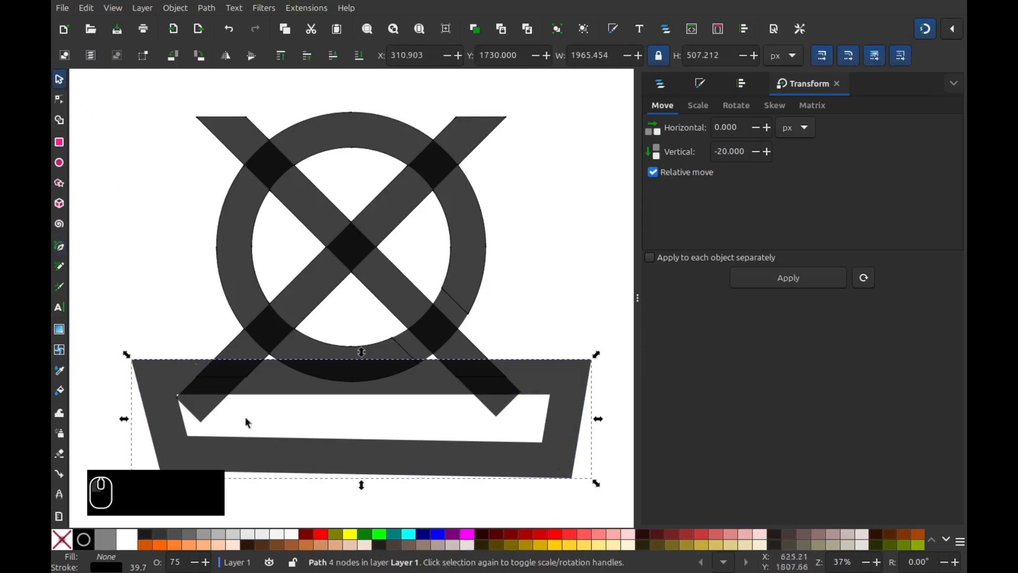
right_click(553, 419)
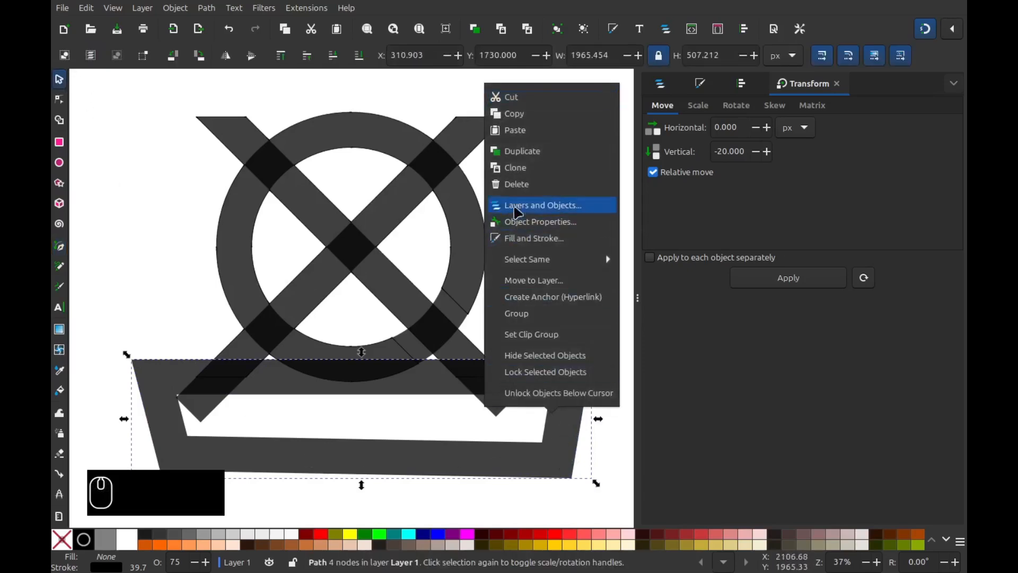
left_click(513, 152)
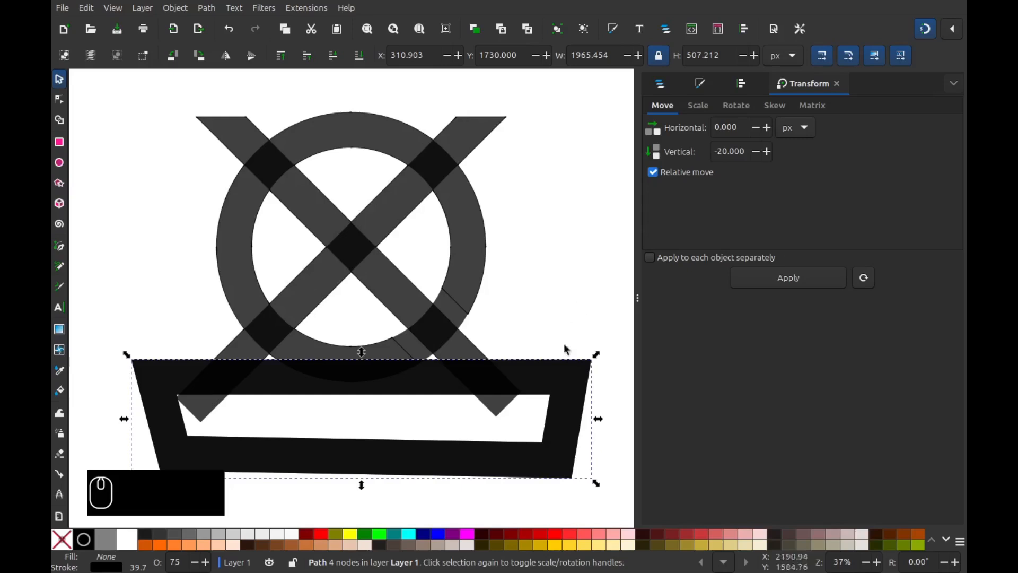
- Subtract both bottom frame copies from the X, cutting its lower arms flat
left_click(494, 407, "shift")
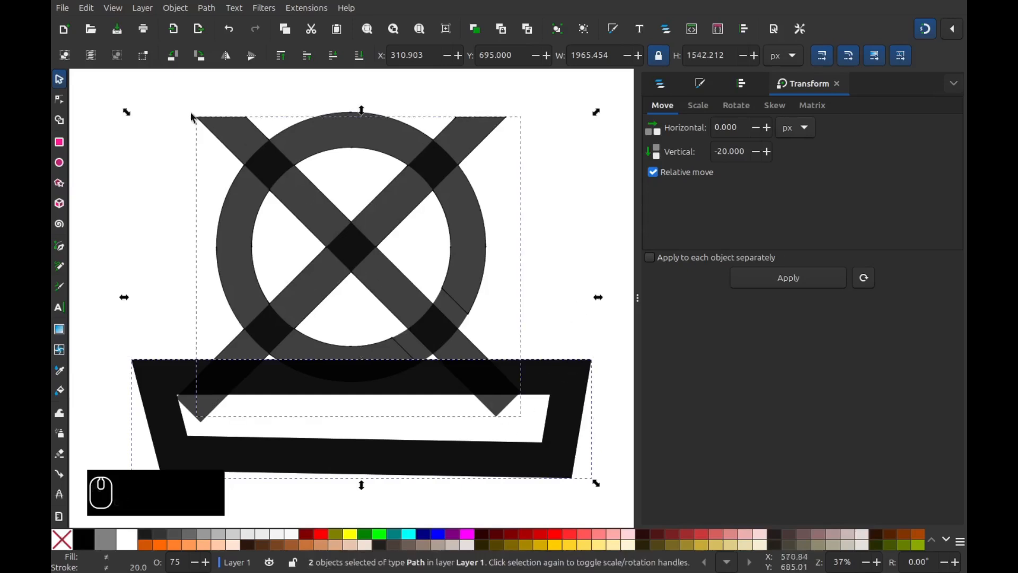
left_click(206, 8)
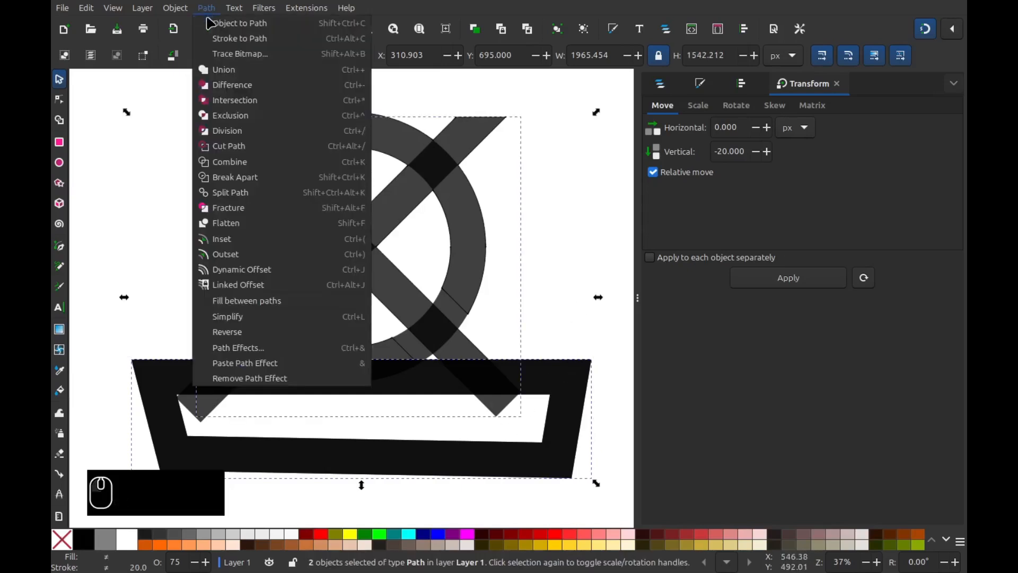
left_click(228, 86)
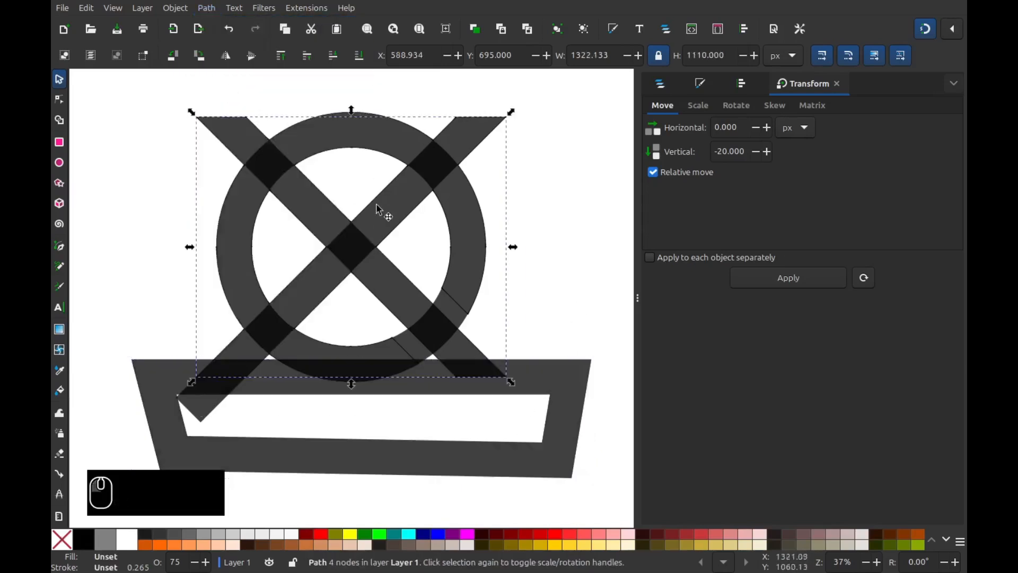
left_click(569, 432)
left_click(209, 413, "shift")
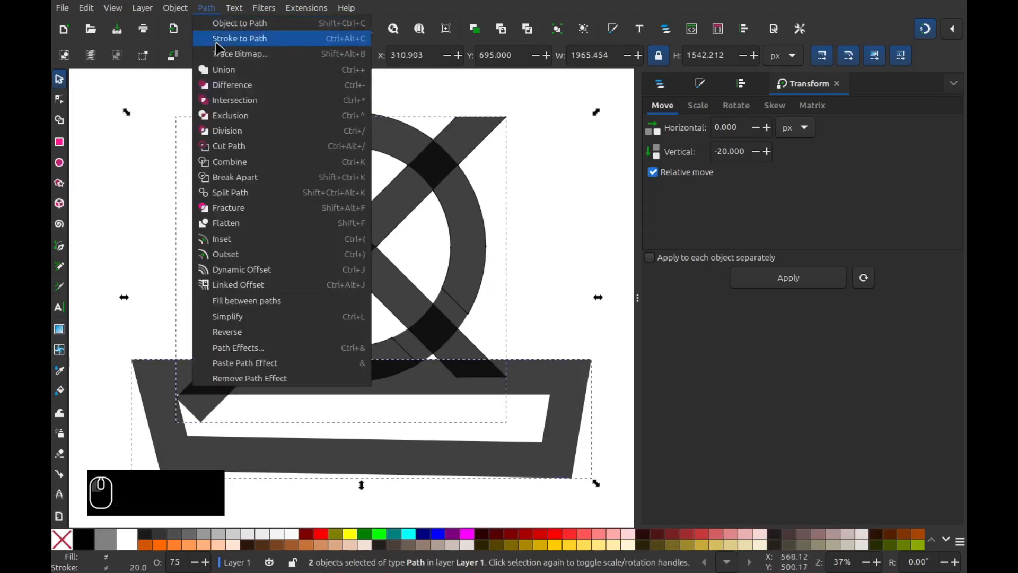
left_click(228, 85)
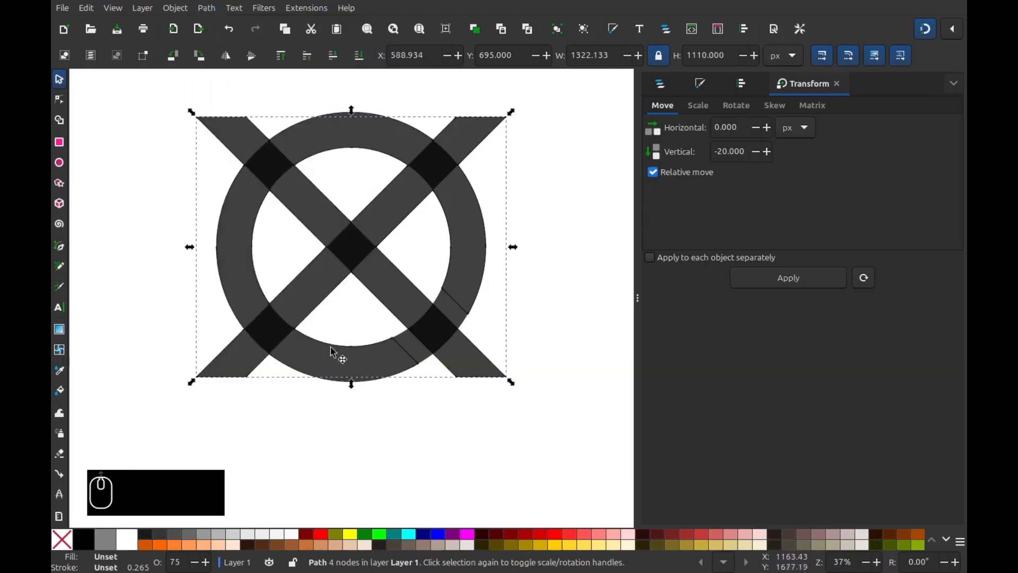
scroll(334, 352, "up", 2)
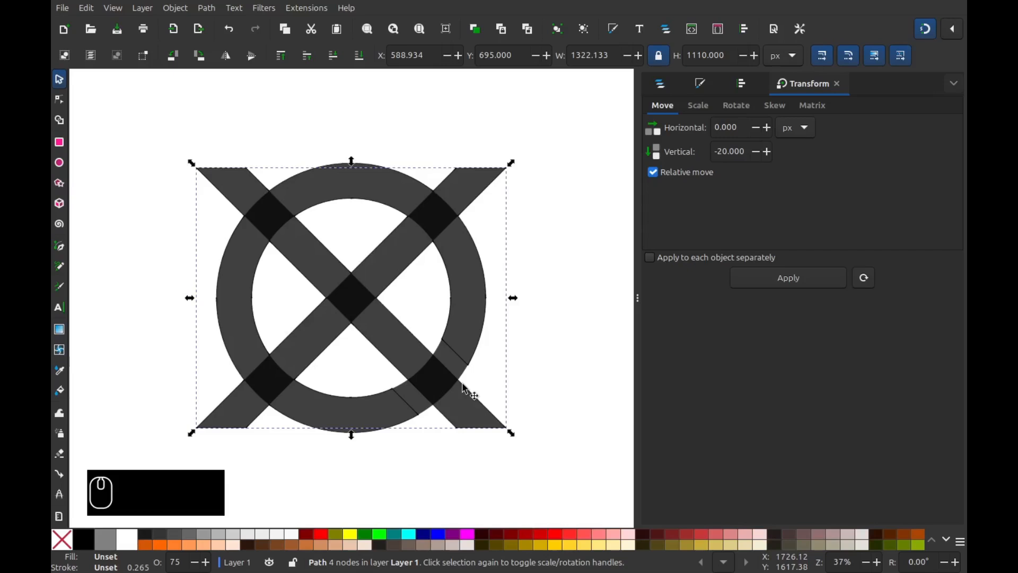
- Duplicate the descending diagonal bar and give the copy a red fill
left_click(495, 428)
left_click(487, 423)
right_click(411, 421)
left_click(467, 162)
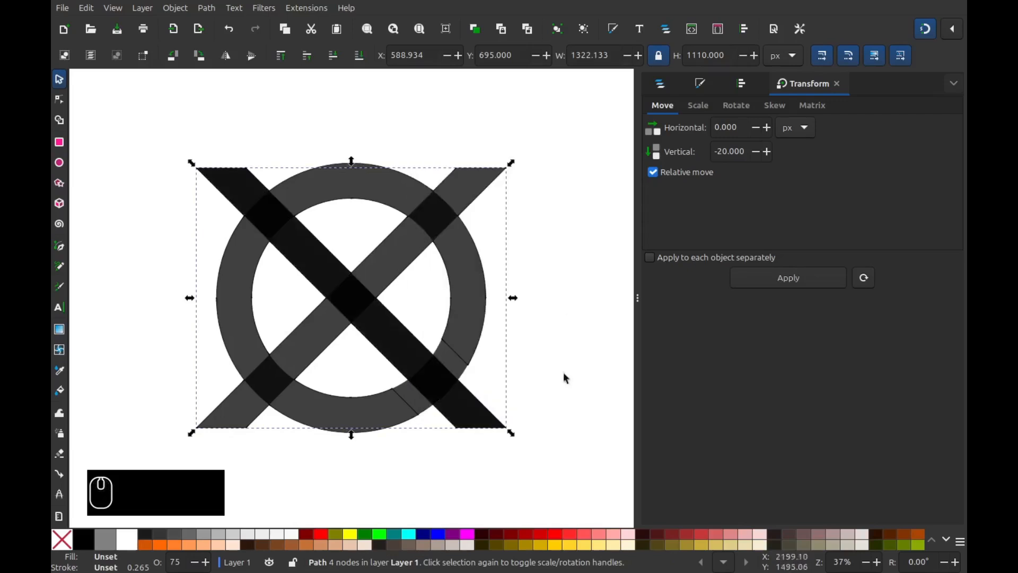
right_click(323, 535)
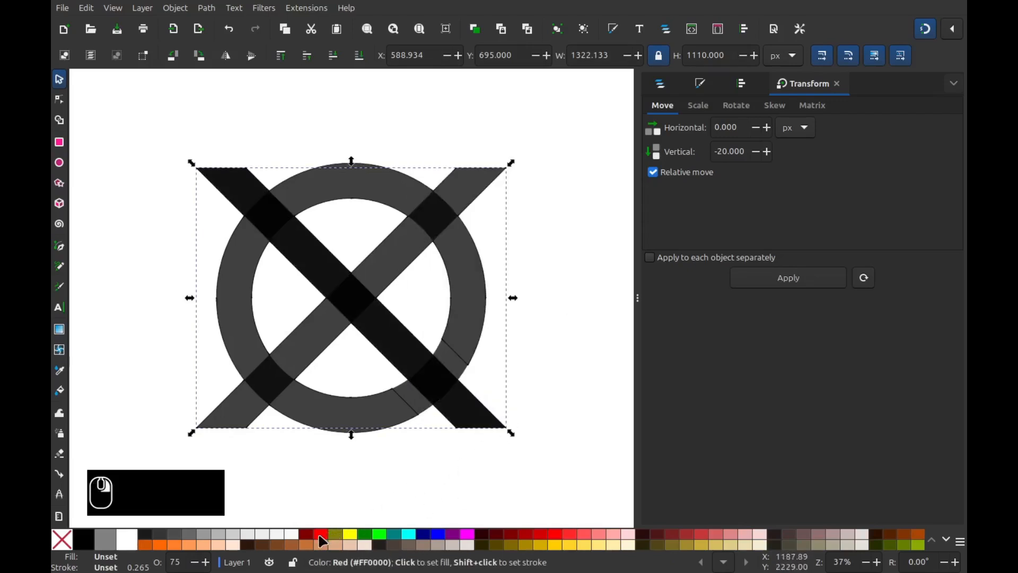
left_click(334, 481)
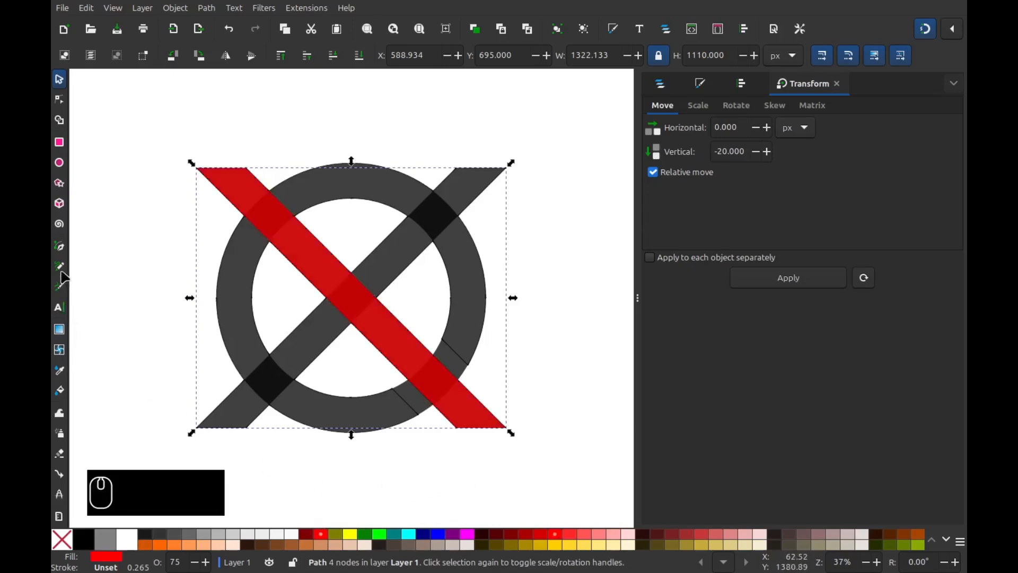
- Draw a four-corner cutting shape over the bar's lower-right stretch with the Pen tool
left_click(60, 247)
left_click(558, 428)
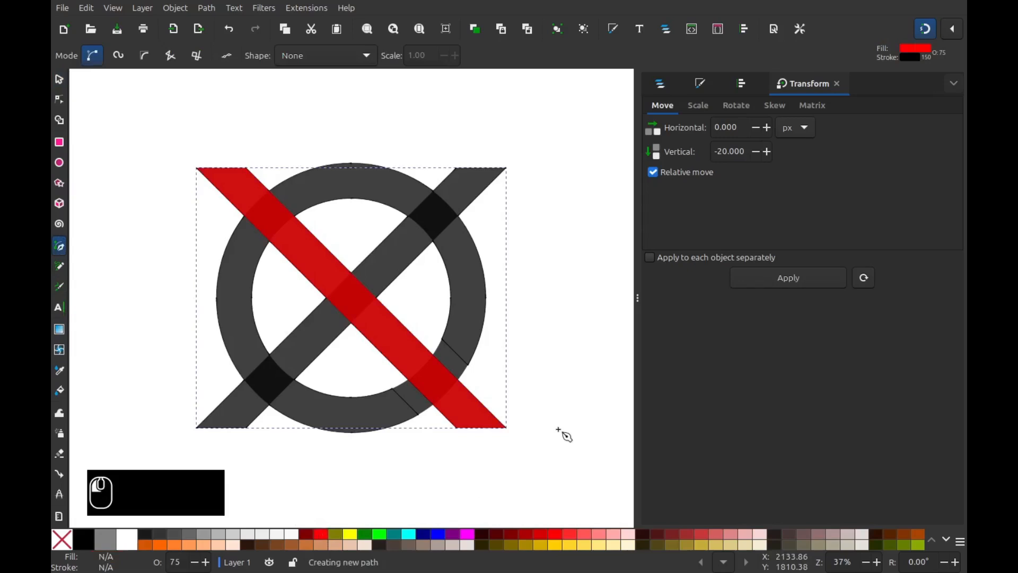
left_click(410, 305)
left_click(352, 361)
left_click(459, 483)
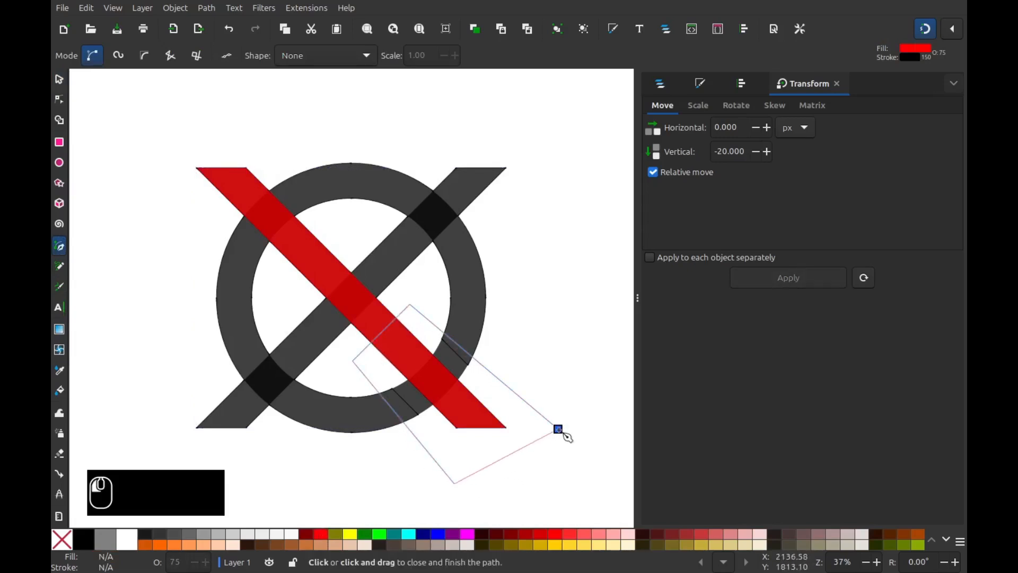
left_click(558, 429)
- Intersect the cutter with the red bar, keeping only the lower-right piece
left_click(60, 78)
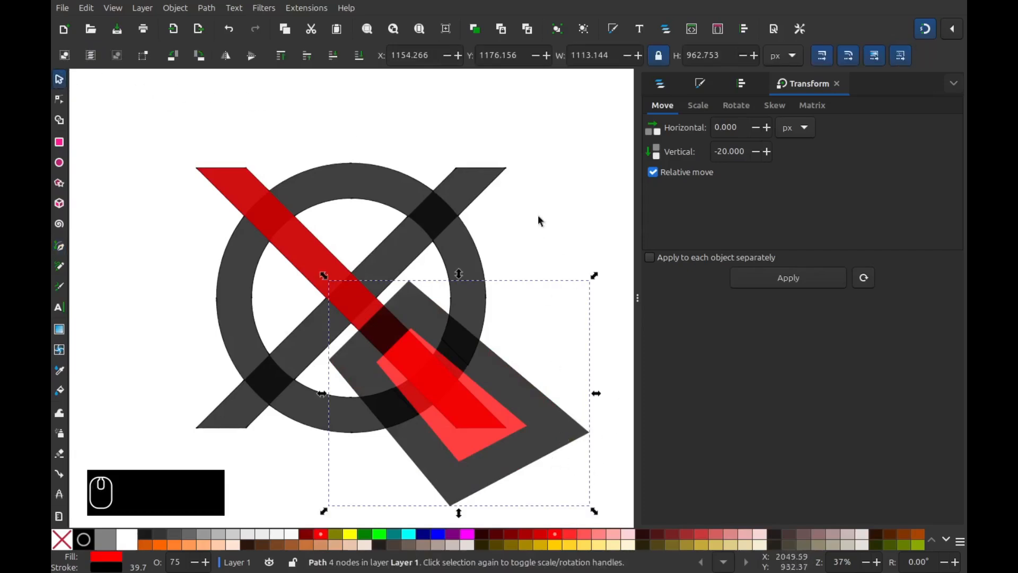
key("shift")
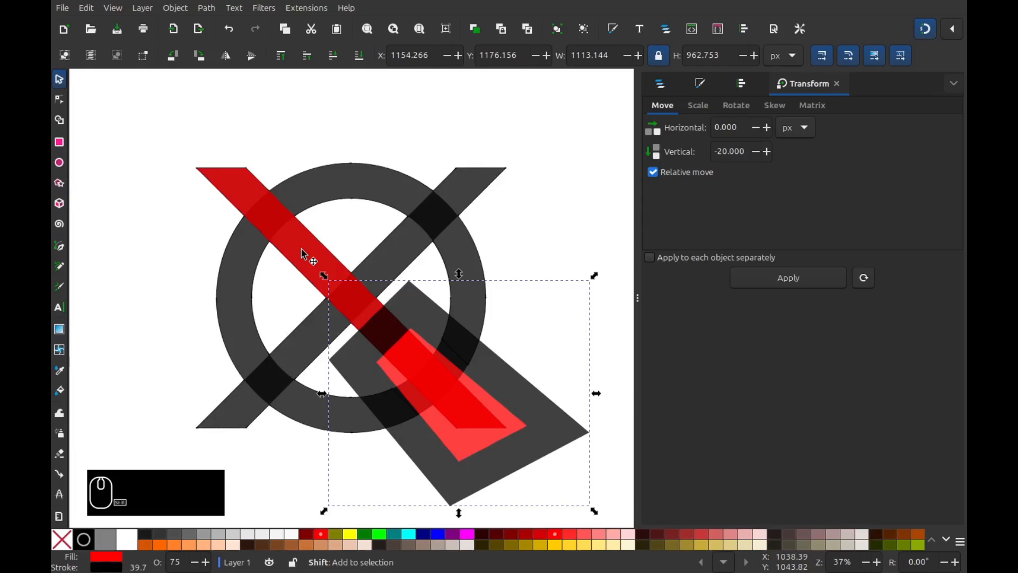
left_click(304, 255, "shift")
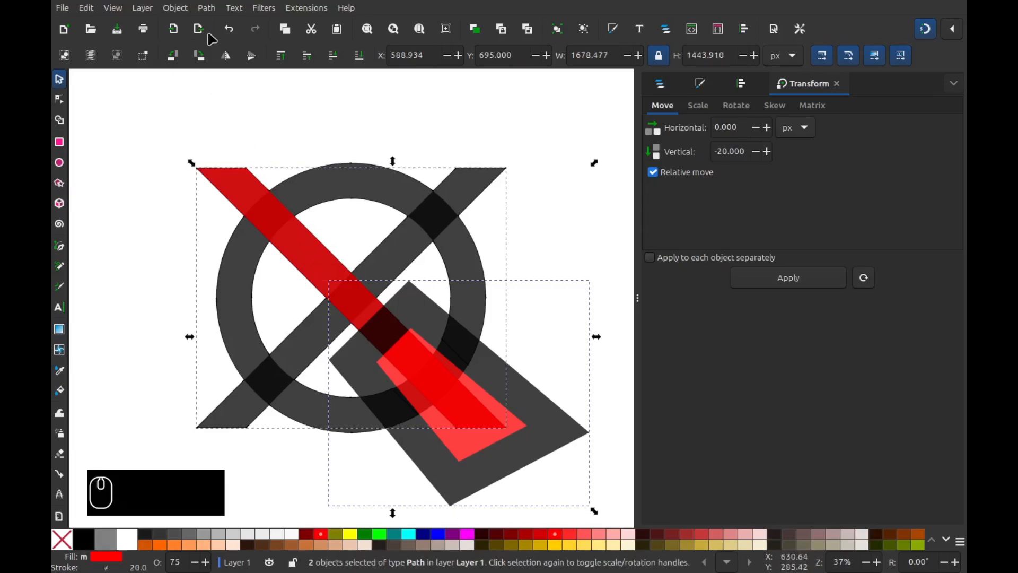
left_click(206, 8)
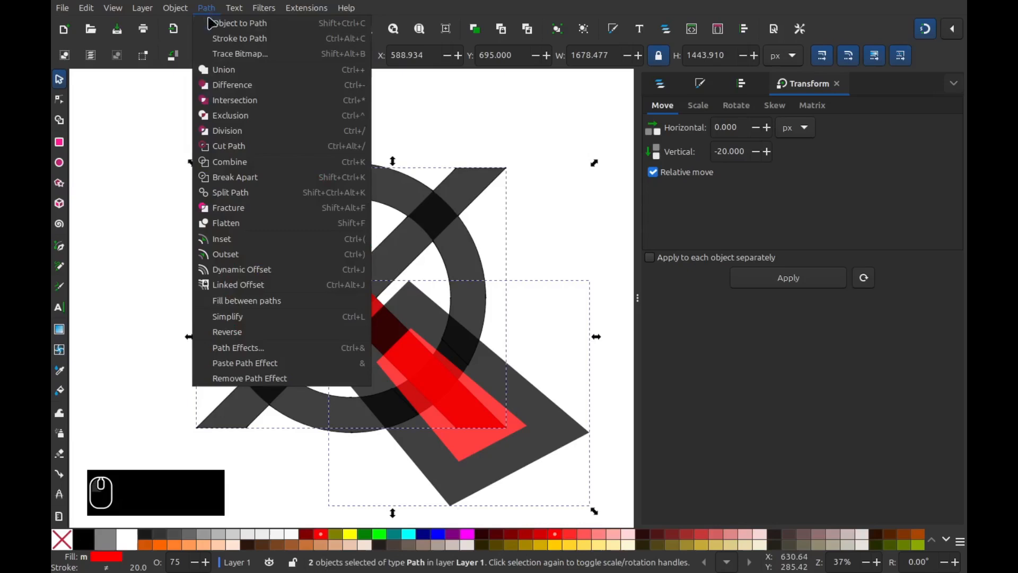
left_click(219, 101)
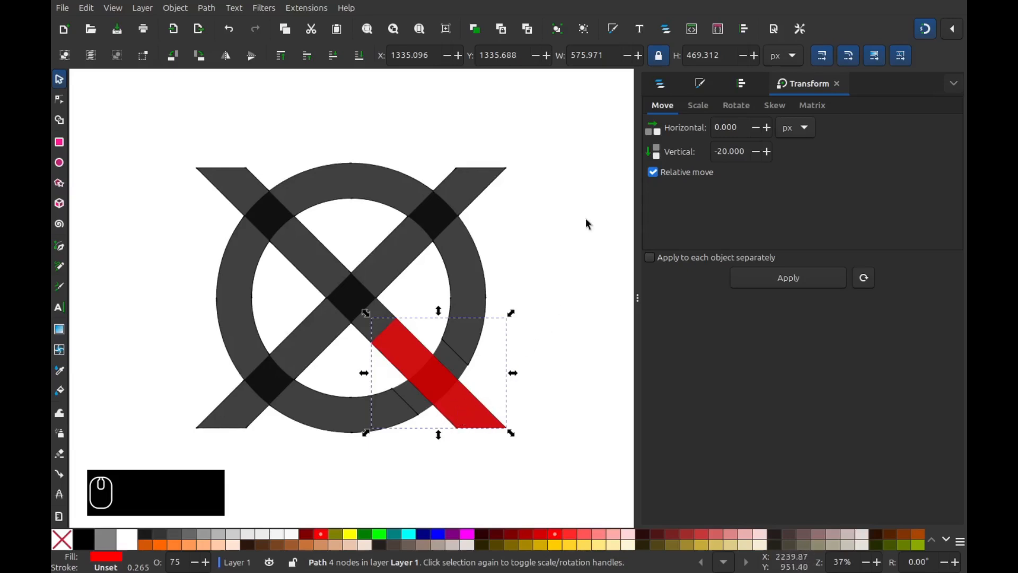
- Add an Offset path effect of 150/2 (75 px) to the red piece
left_click(207, 8)
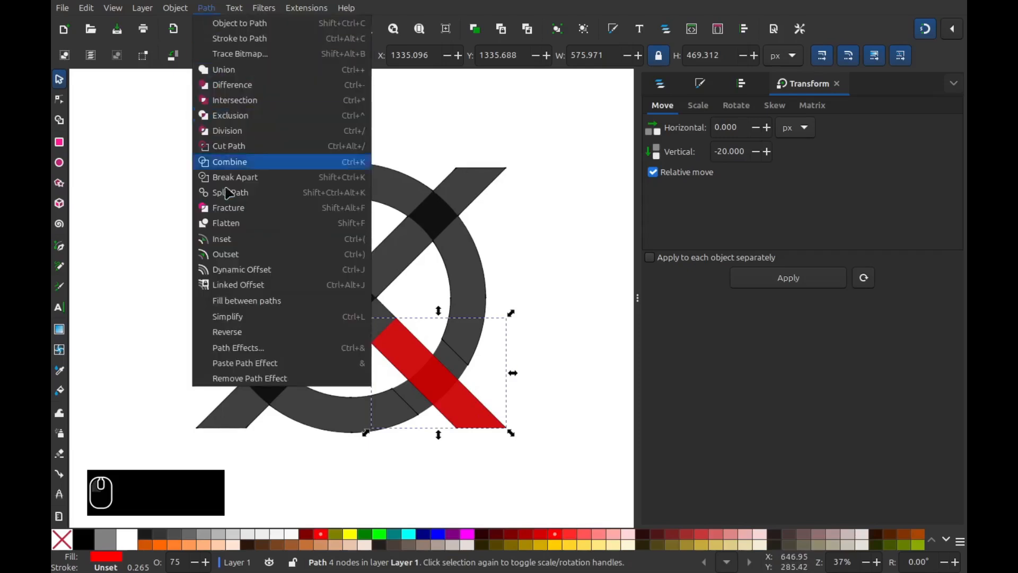
left_click(234, 333)
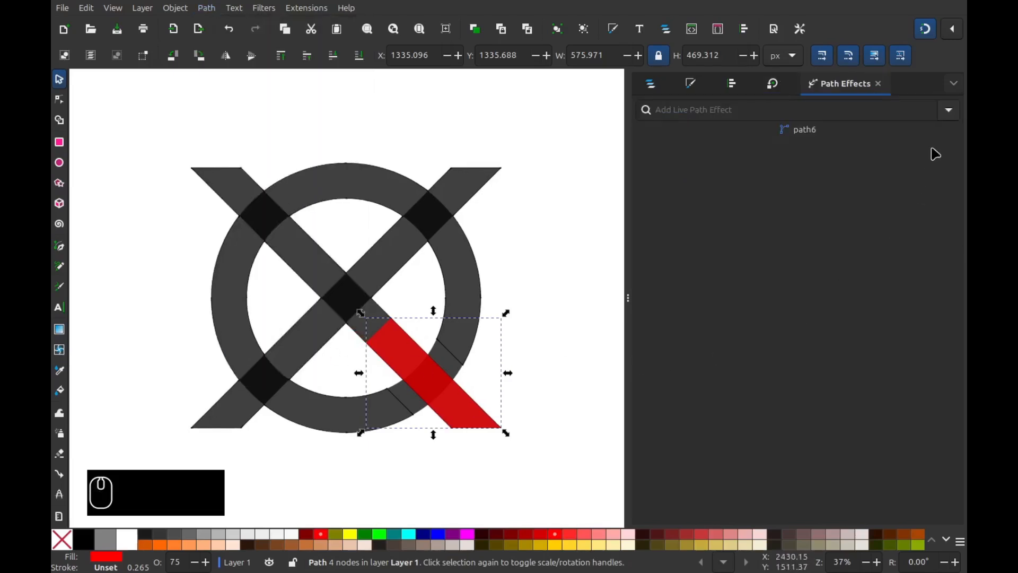
left_click(947, 117)
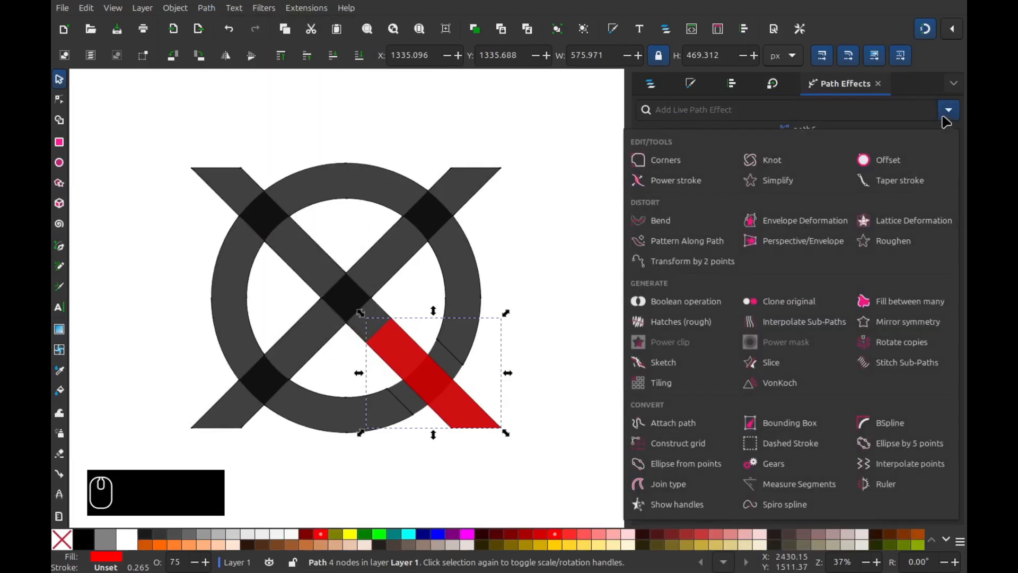
left_click(894, 160)
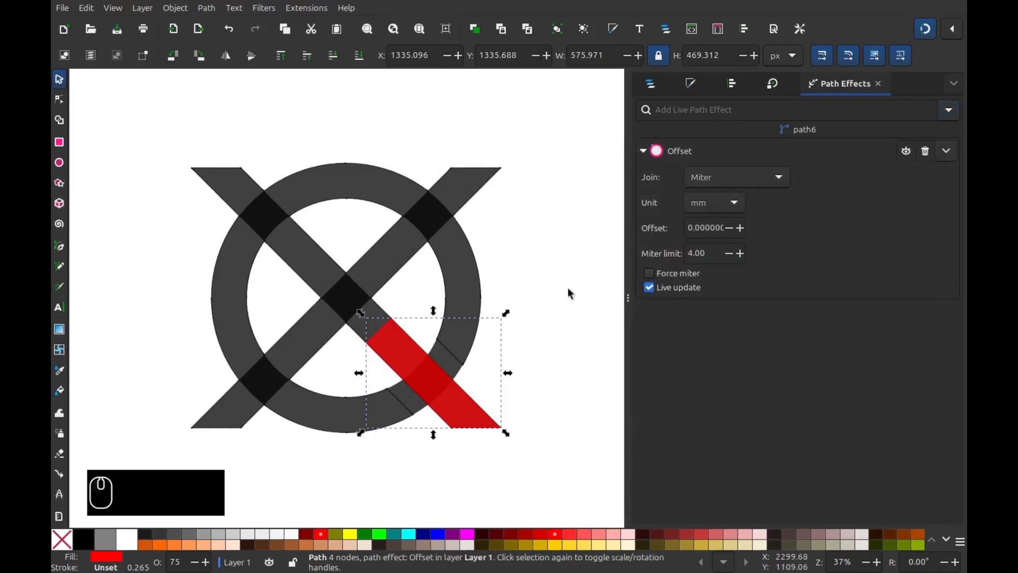
left_click(733, 204)
left_click(721, 221)
double_click(718, 229)
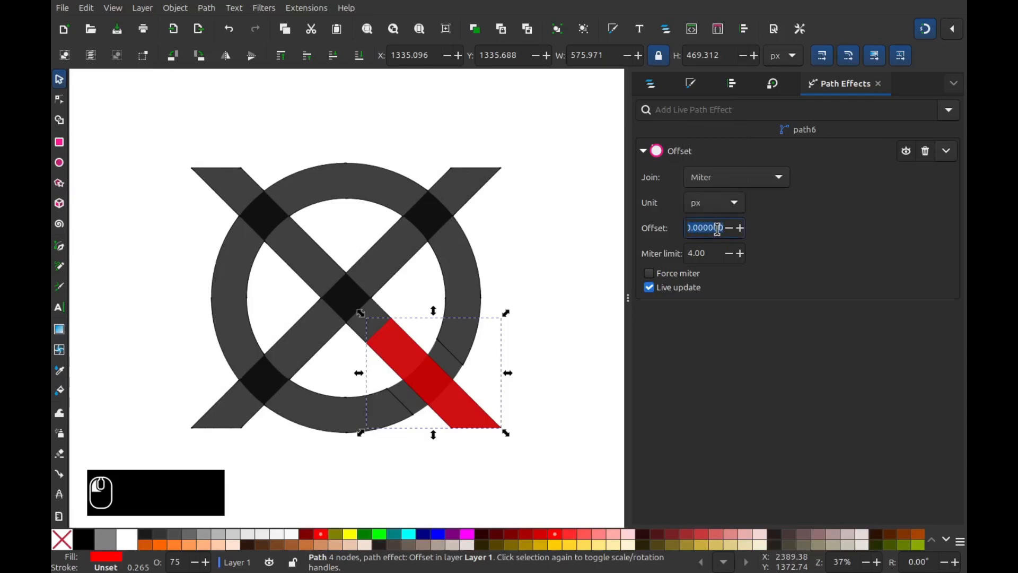
type("1")
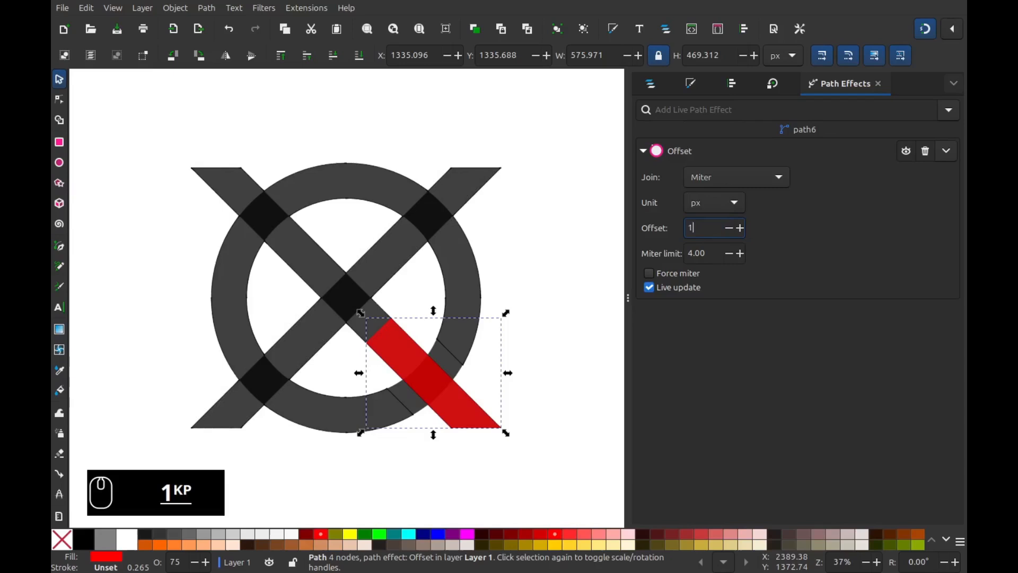
type("50/2")
key("Return")
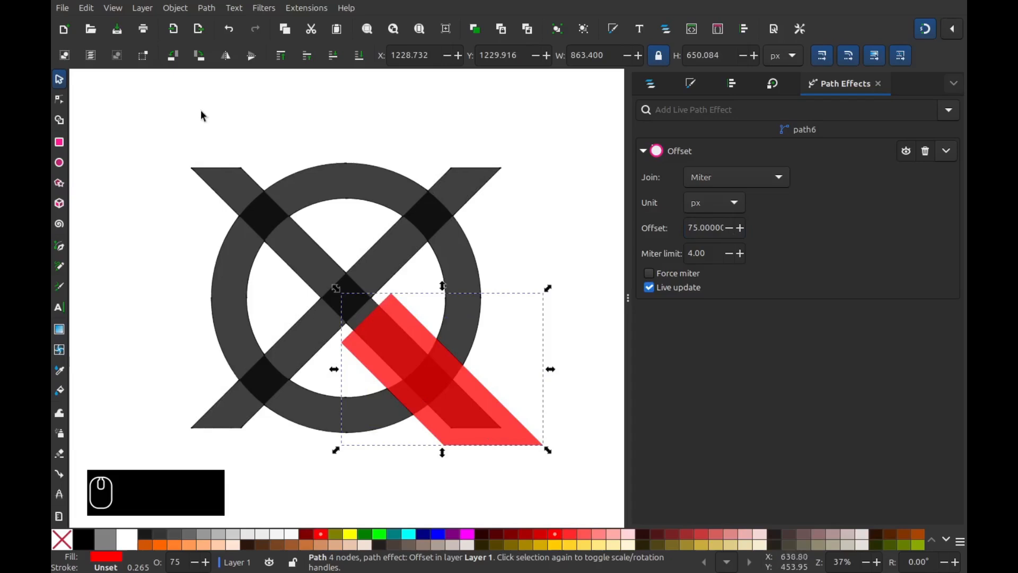
- Bake the offset with Object to Path and add the grey X-and-ring to the selection
left_click(212, 9)
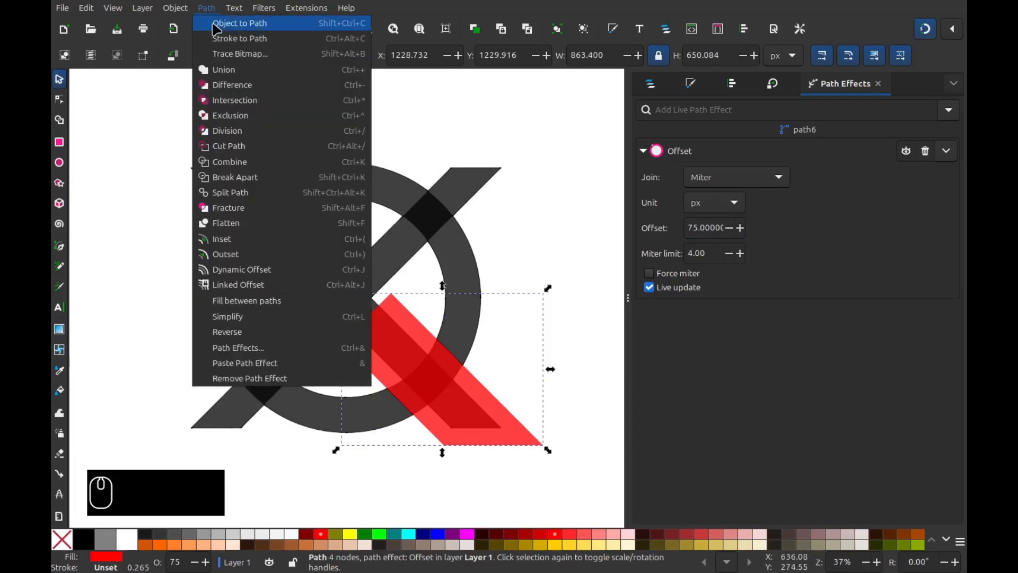
left_click(233, 25)
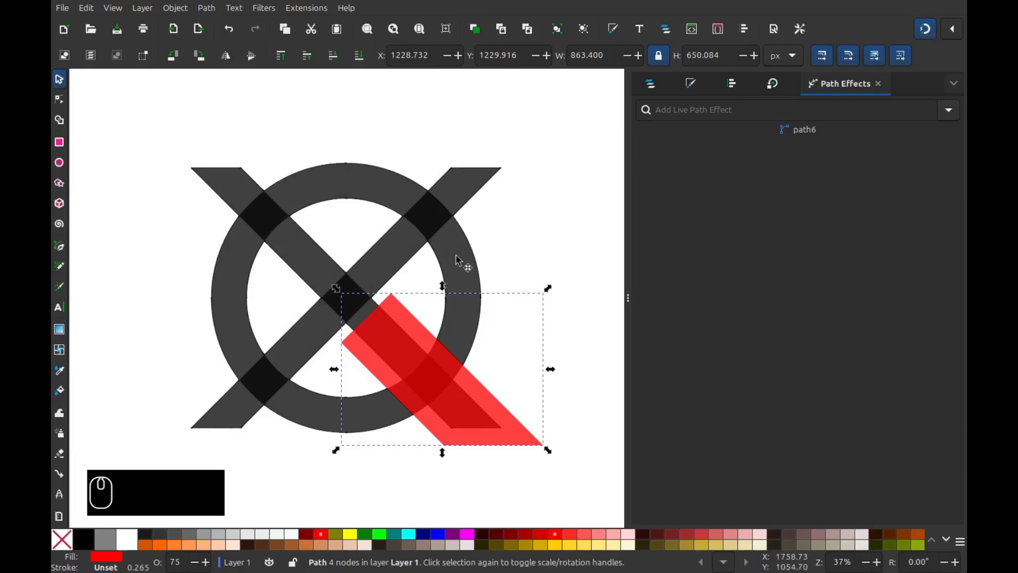
left_click(469, 326, "shift")
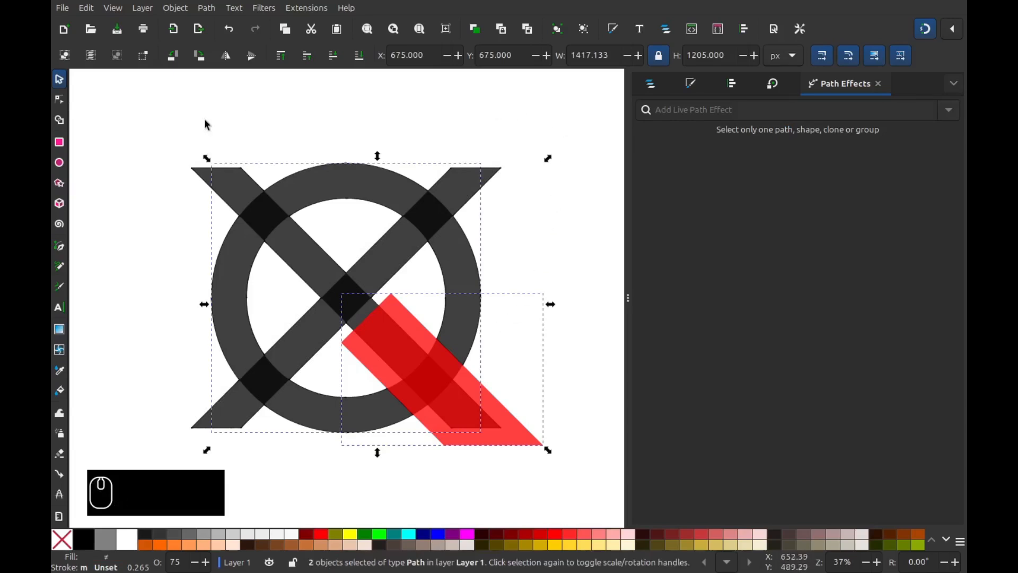
- Subtract the red piece from the grey X-and-ring, then select all logo pieces
left_click(206, 7)
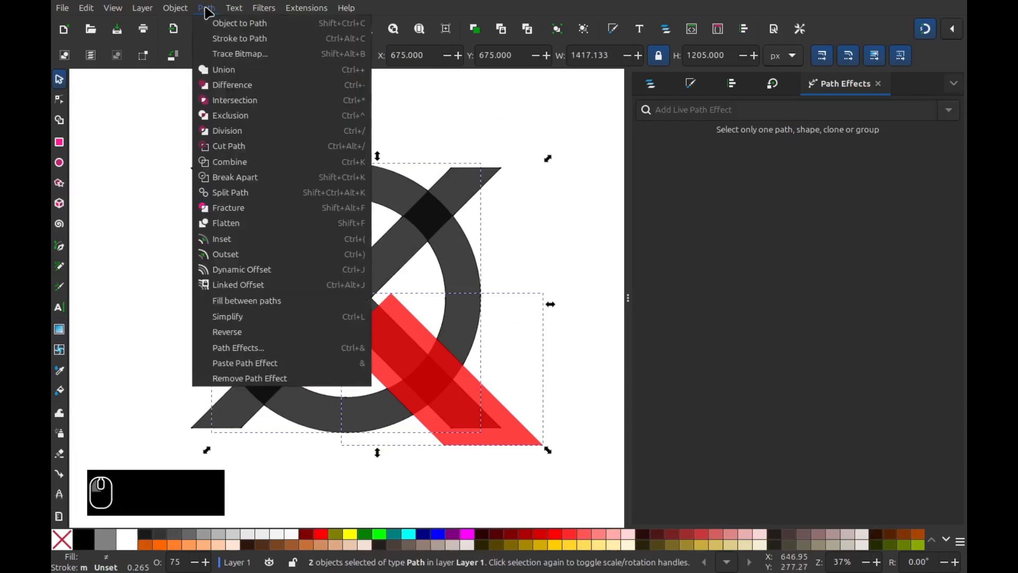
left_click(231, 86)
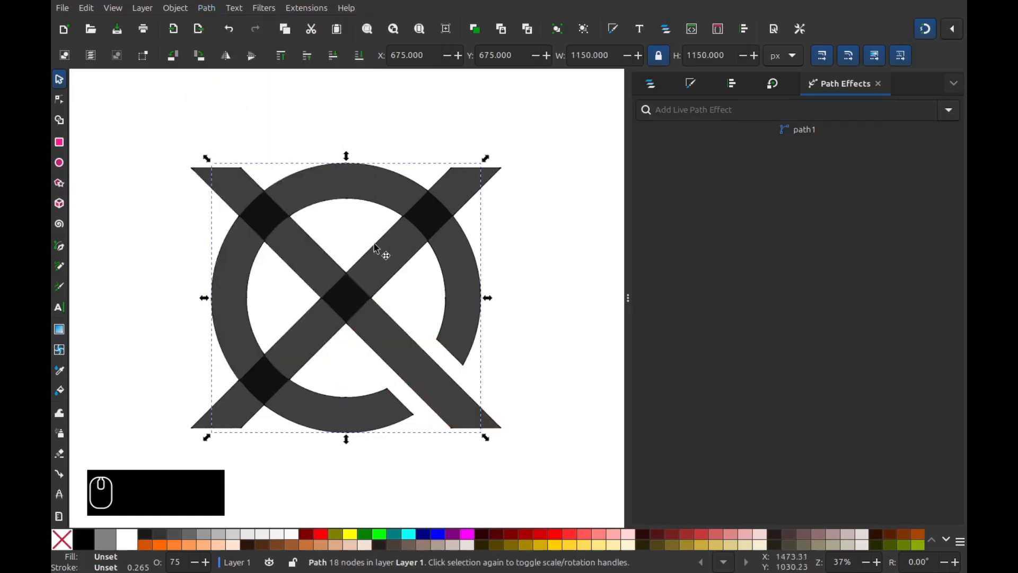
left_click_drag(150, 125, 539, 458)
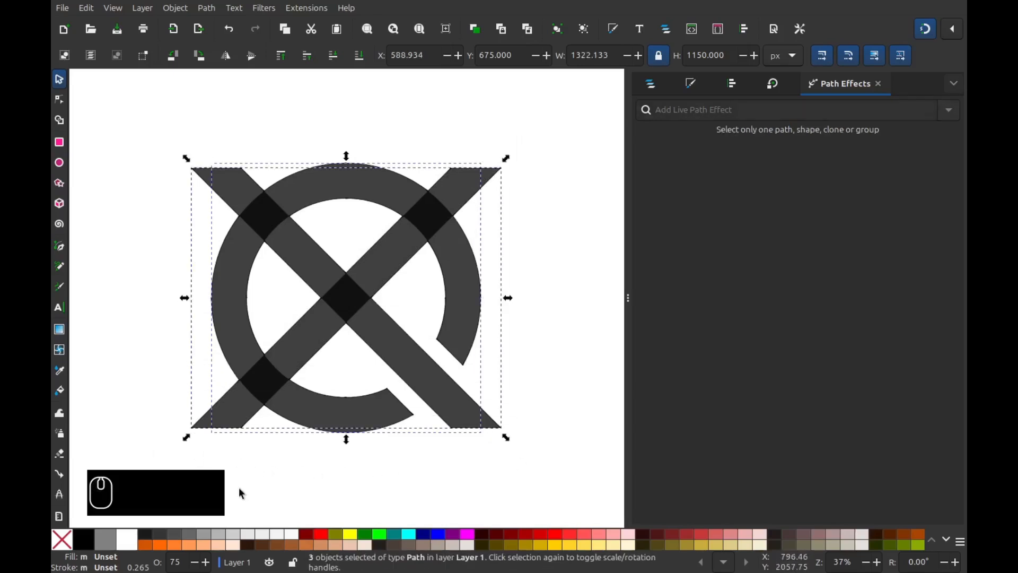
- Set all pieces to 100% opacity, union them into one black path, and deselect
right_click(177, 562)
left_click(183, 551)
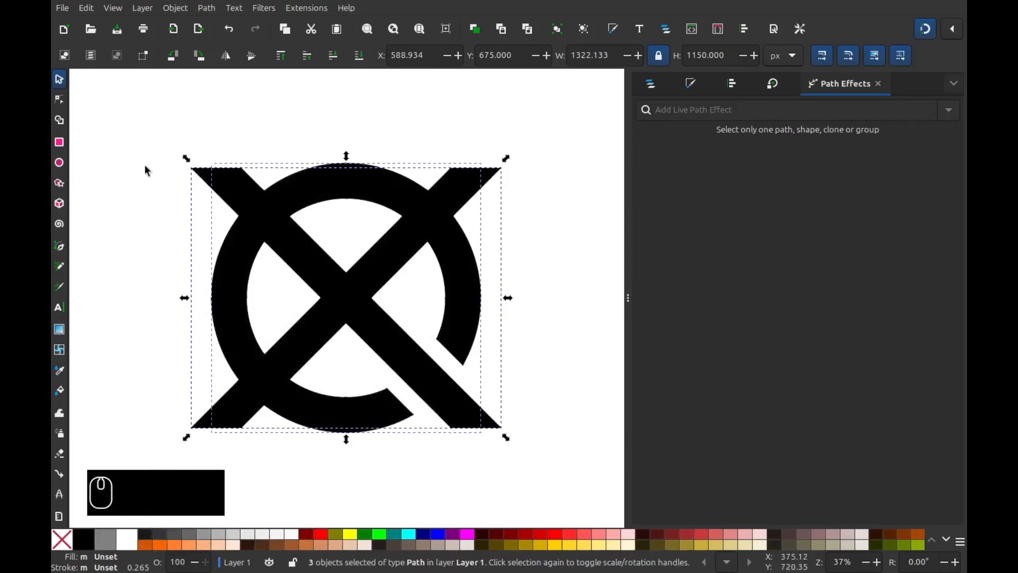
left_click(206, 8)
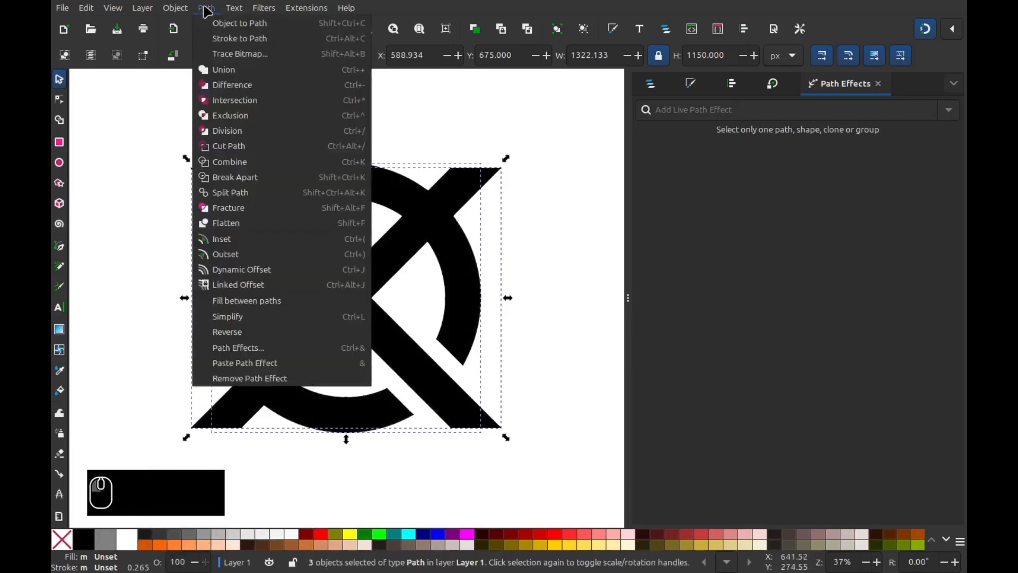
left_click(223, 70)
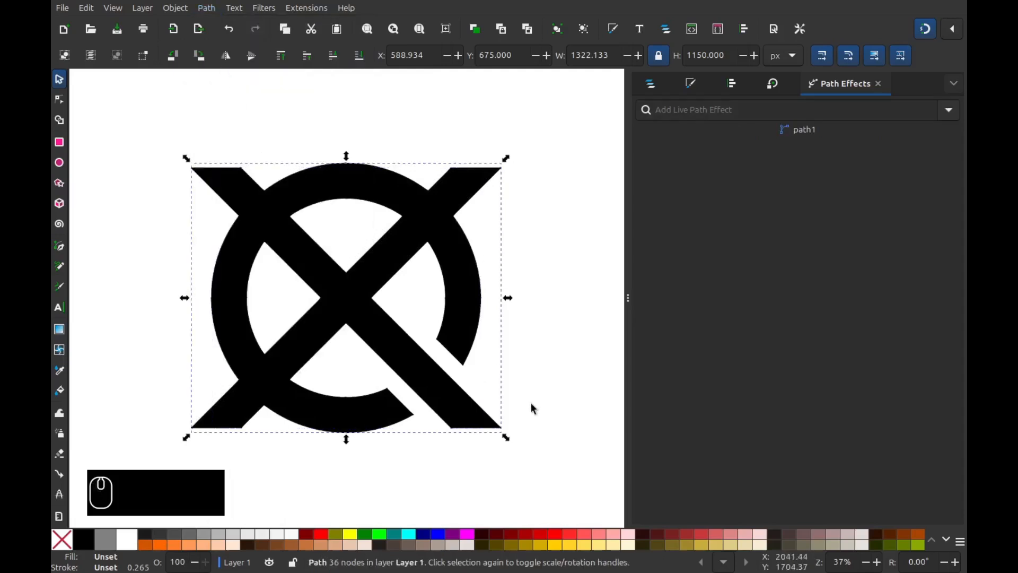
left_click(554, 479)
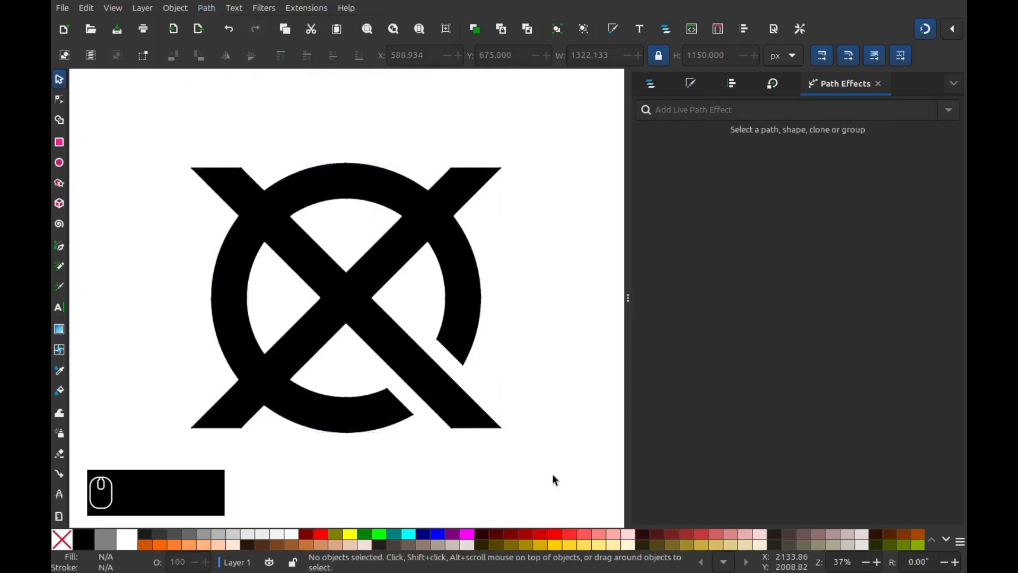